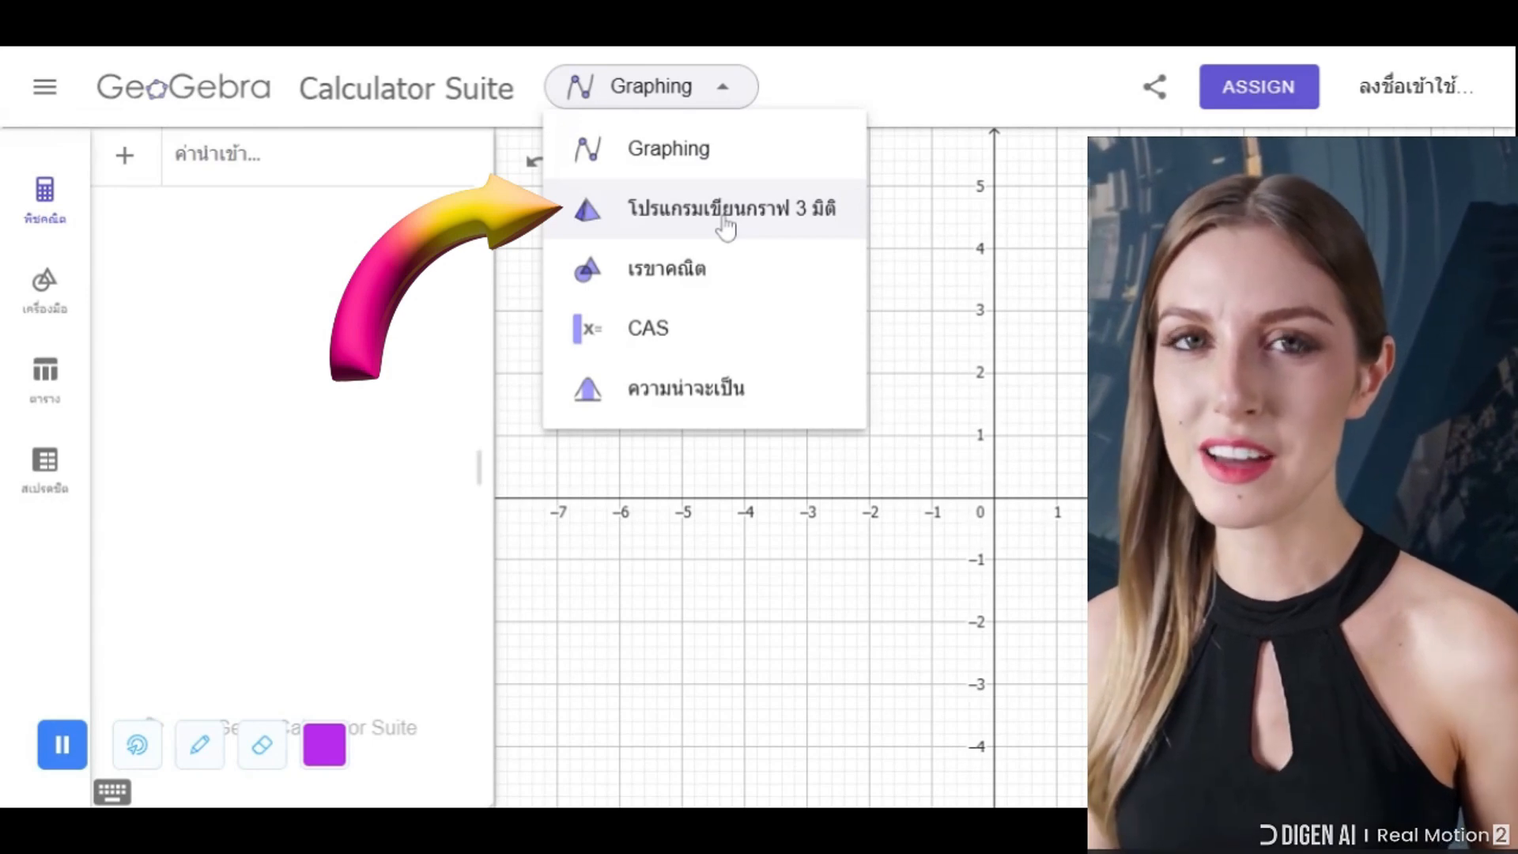
Switch to the 3D graphing calculator and plot the surface f(x,y) = x² − y², closing the on-screen keyboard.
click(726, 227)
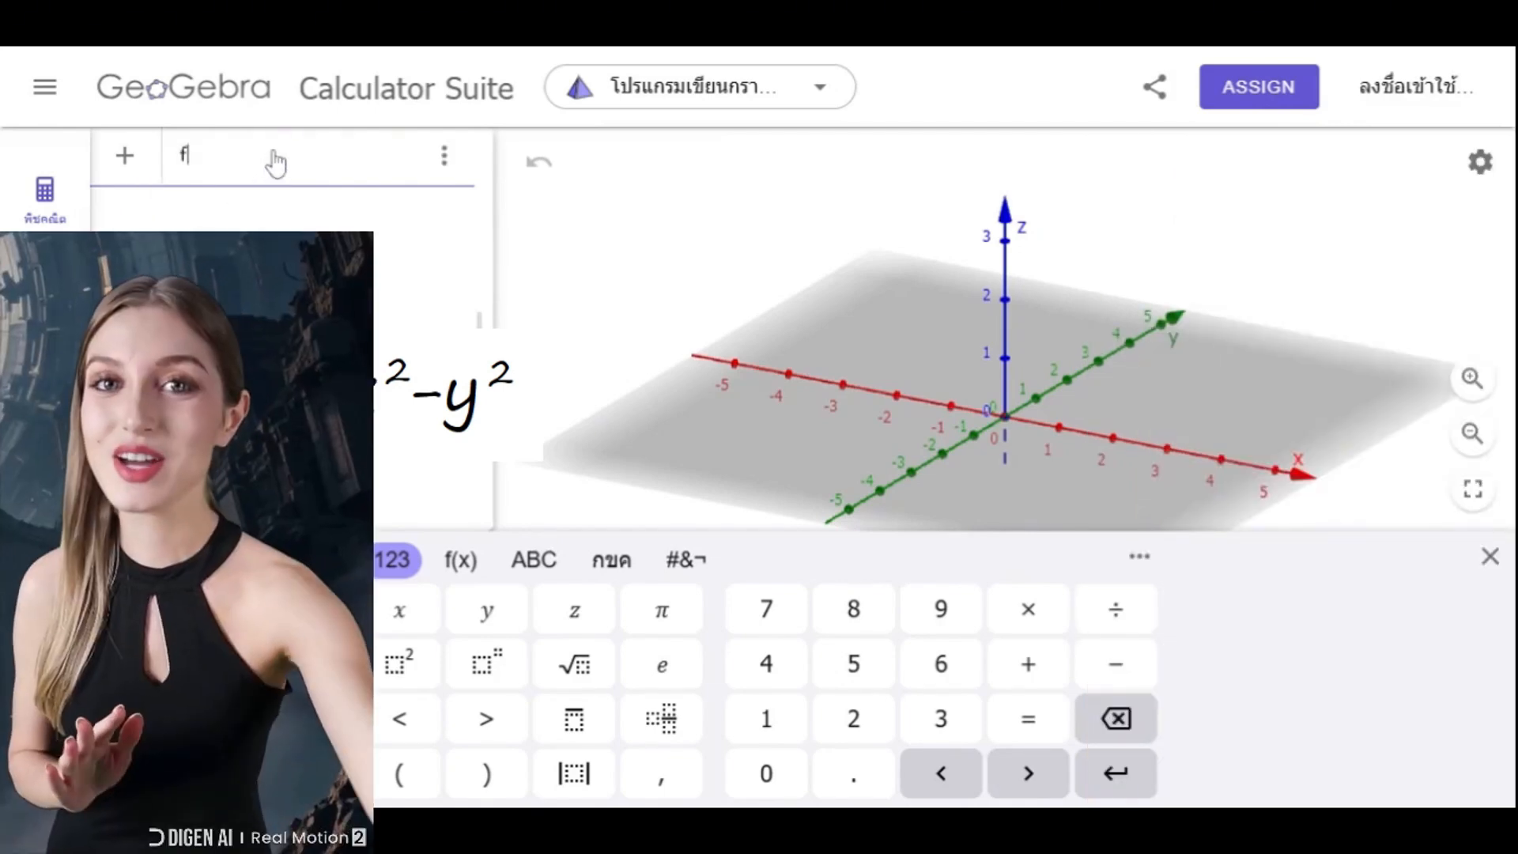
text(()
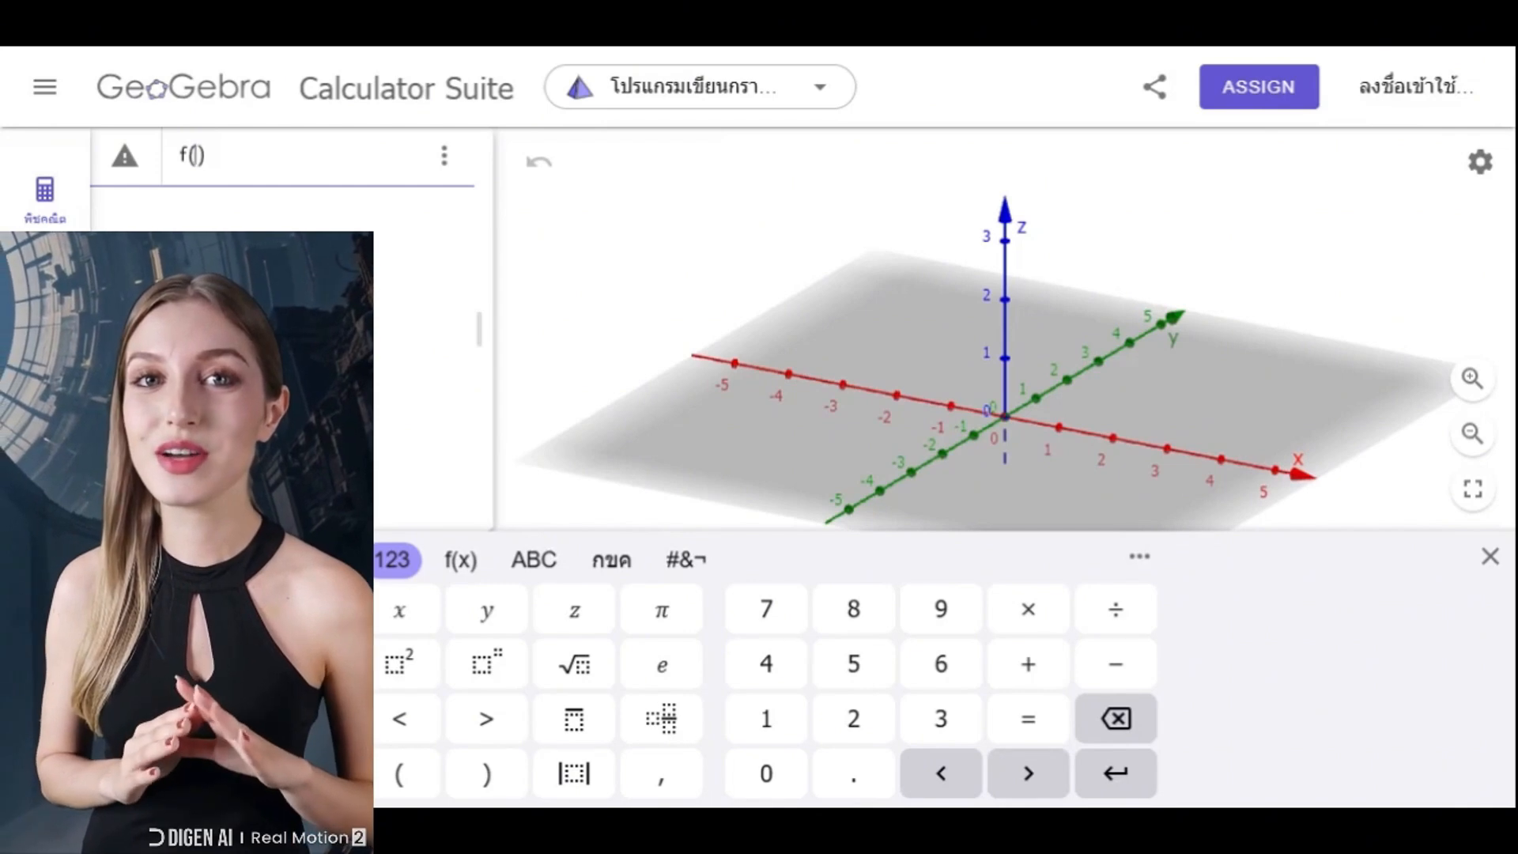
text(x)
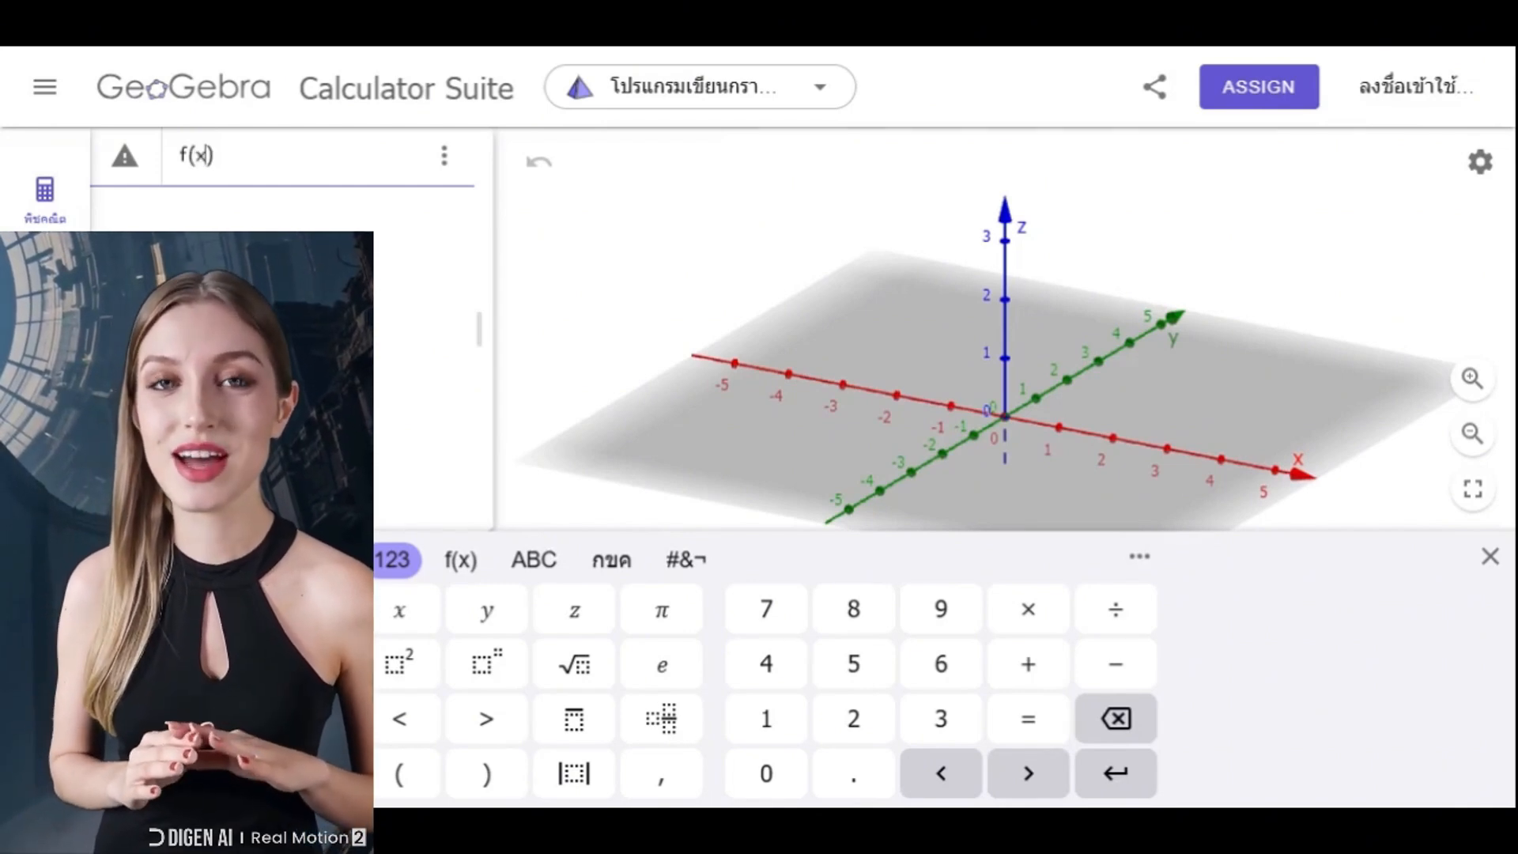
text(, y)
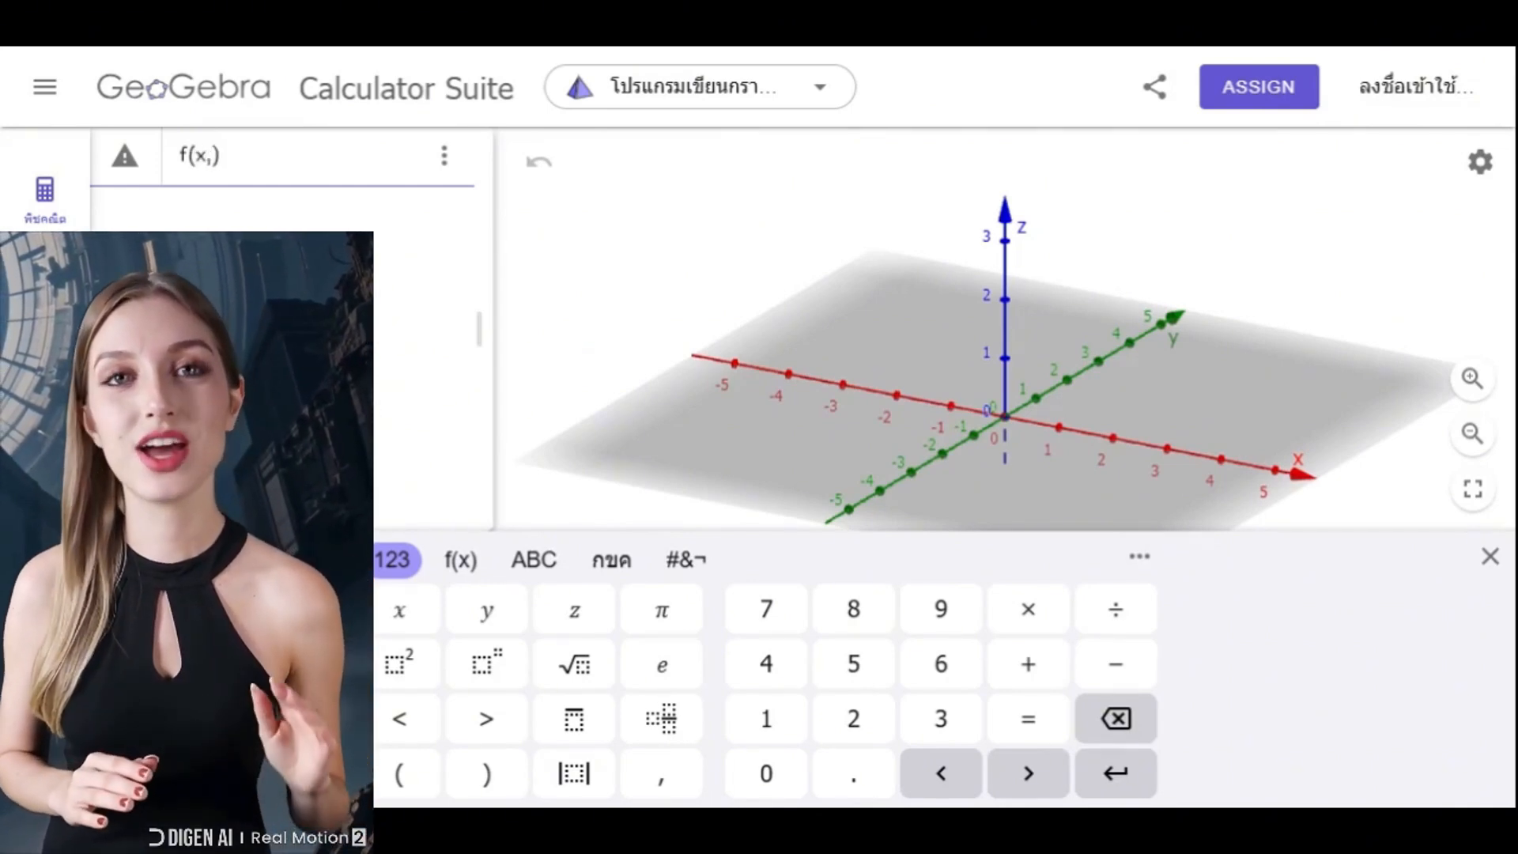
key(Right)
text(=)
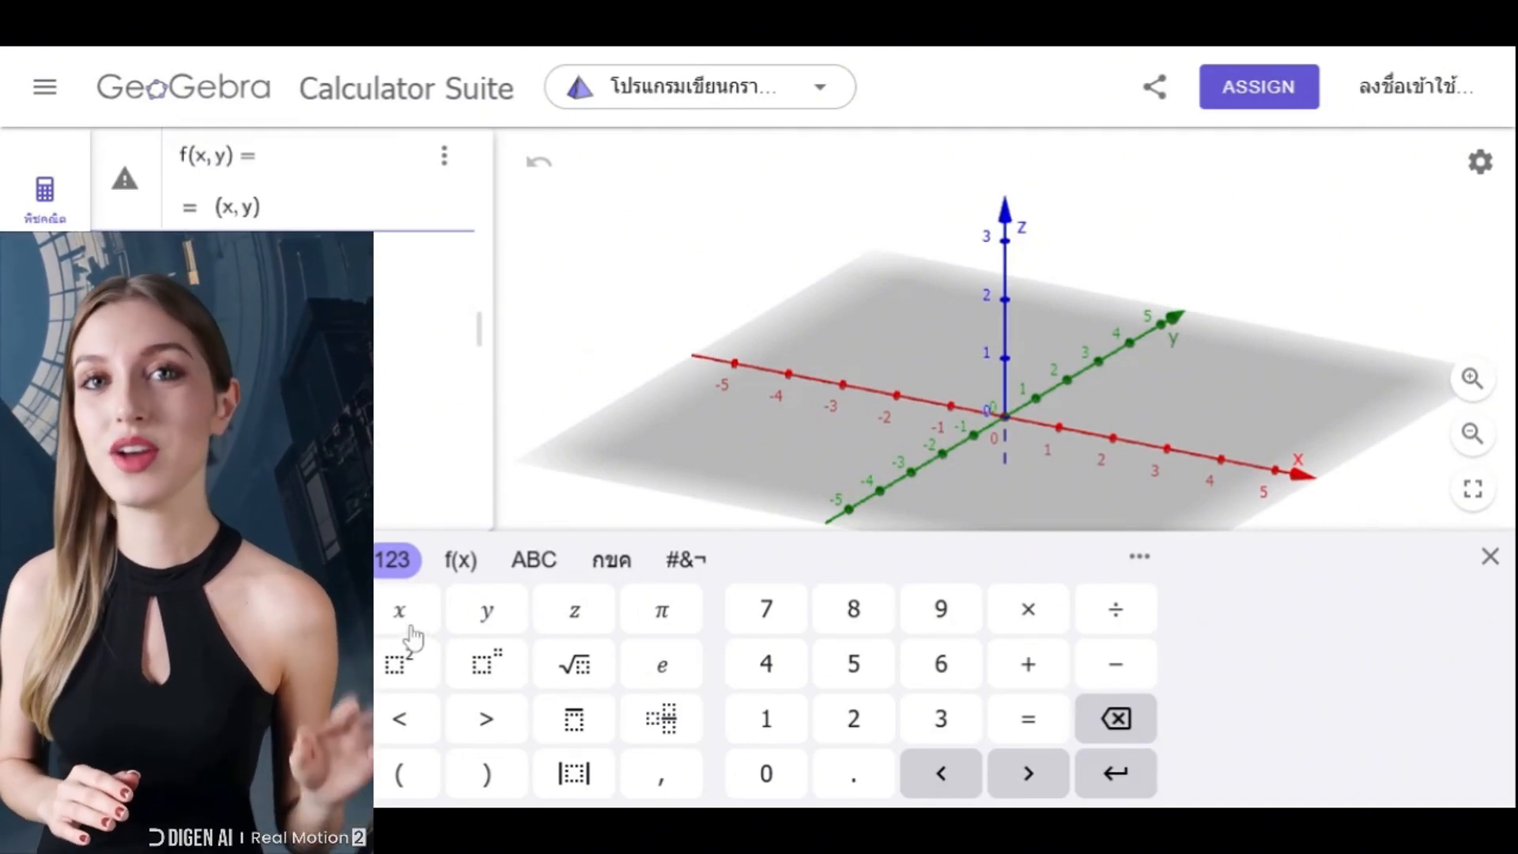
click(403, 620)
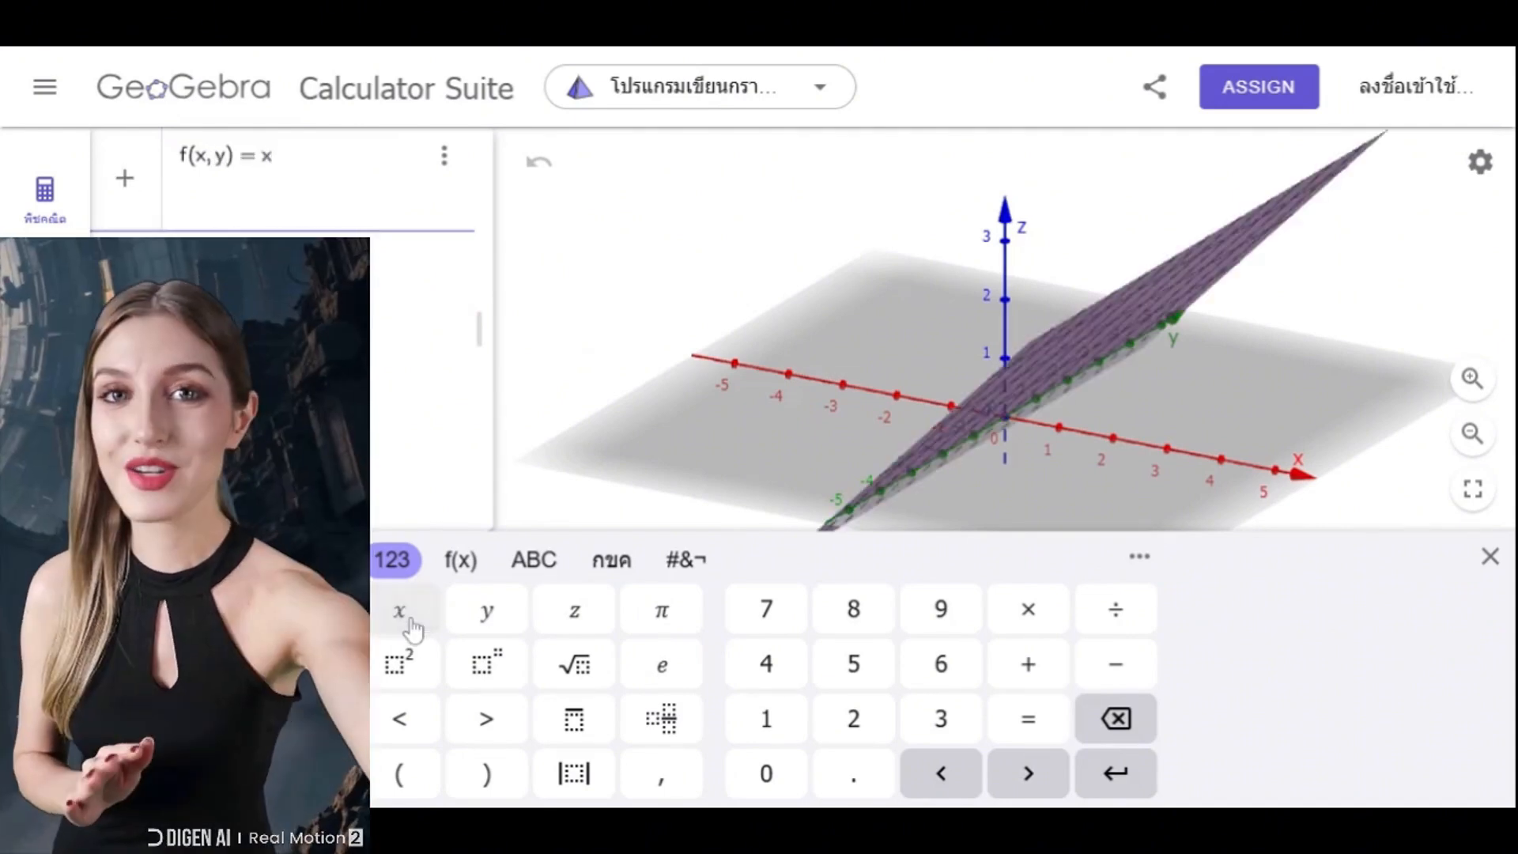
click(402, 676)
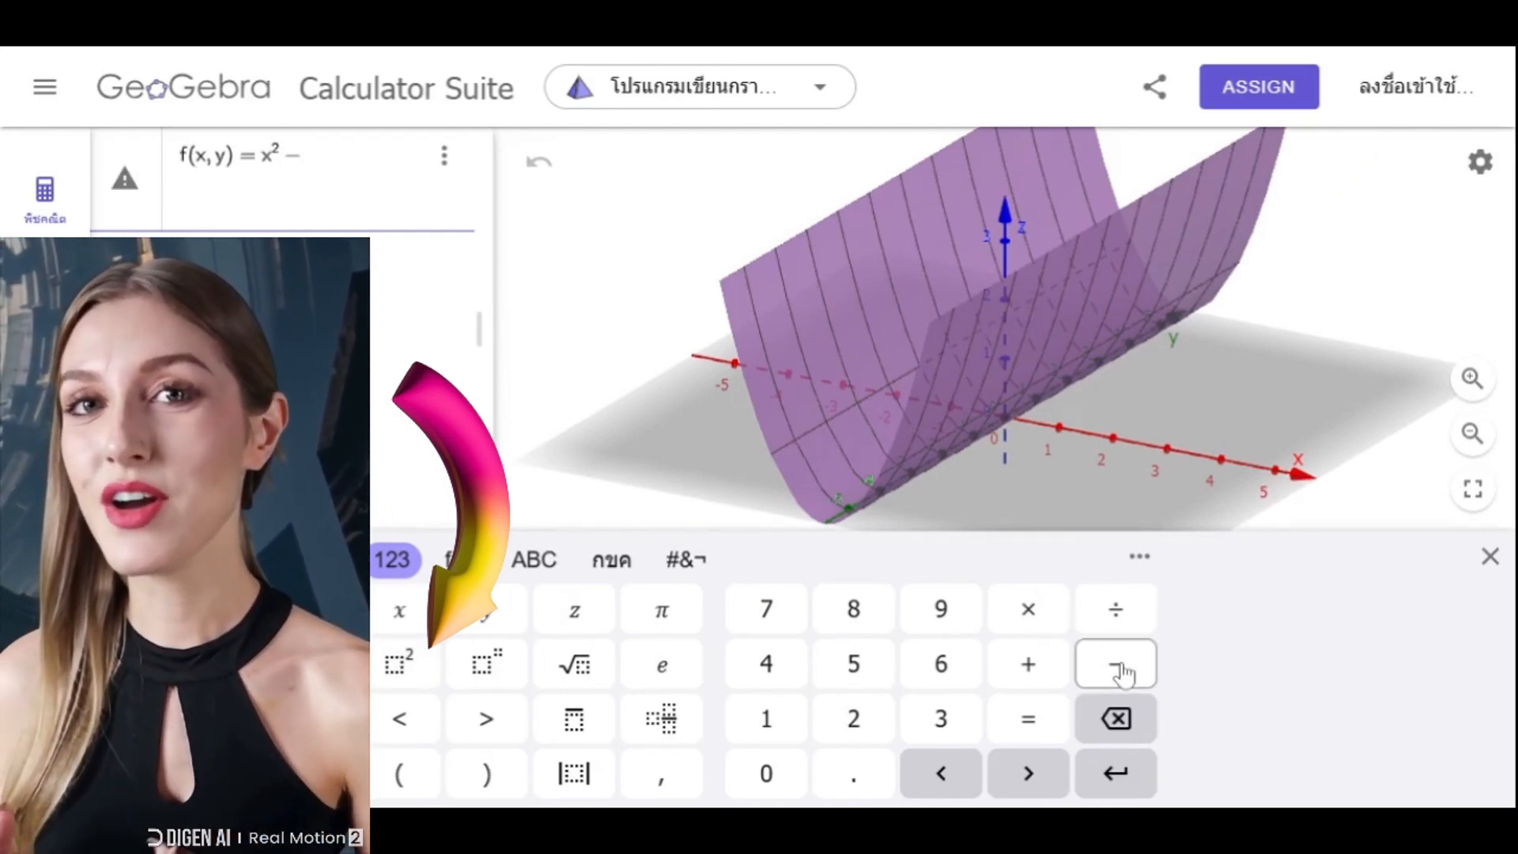
click(487, 620)
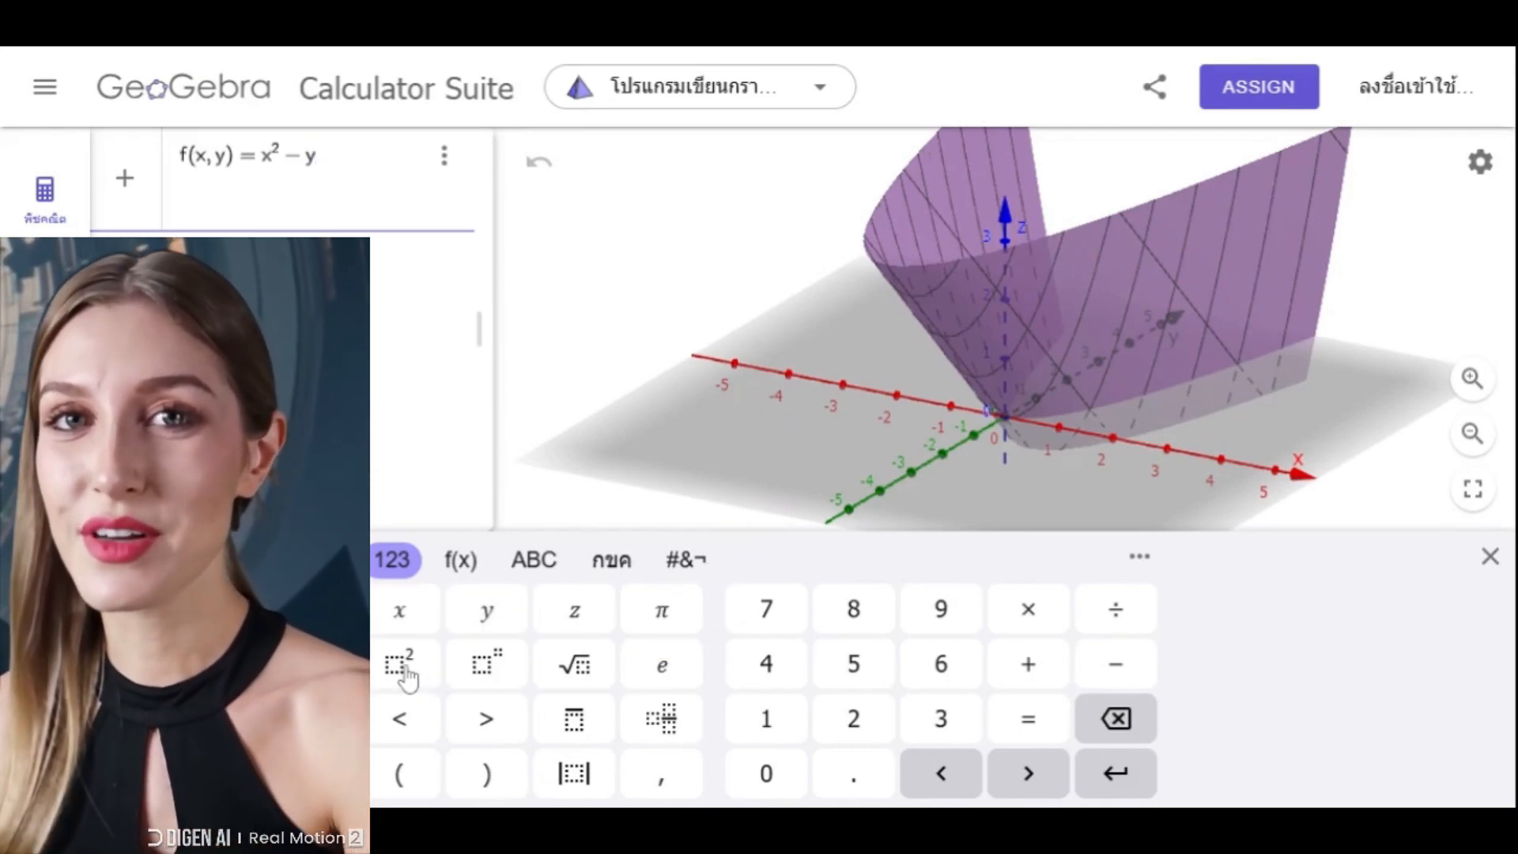
click(402, 666)
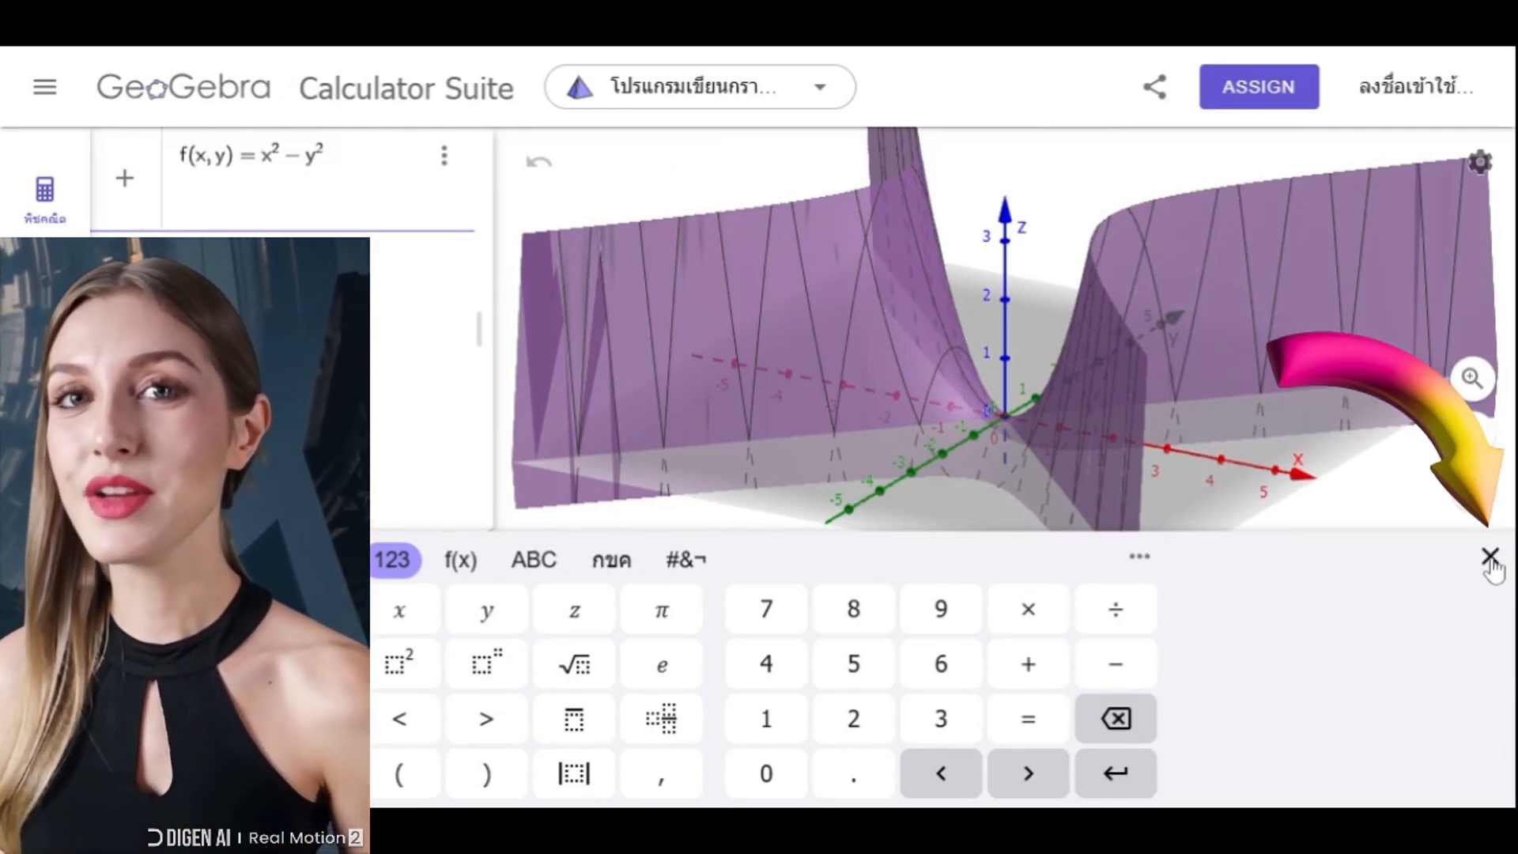
click(1490, 557)
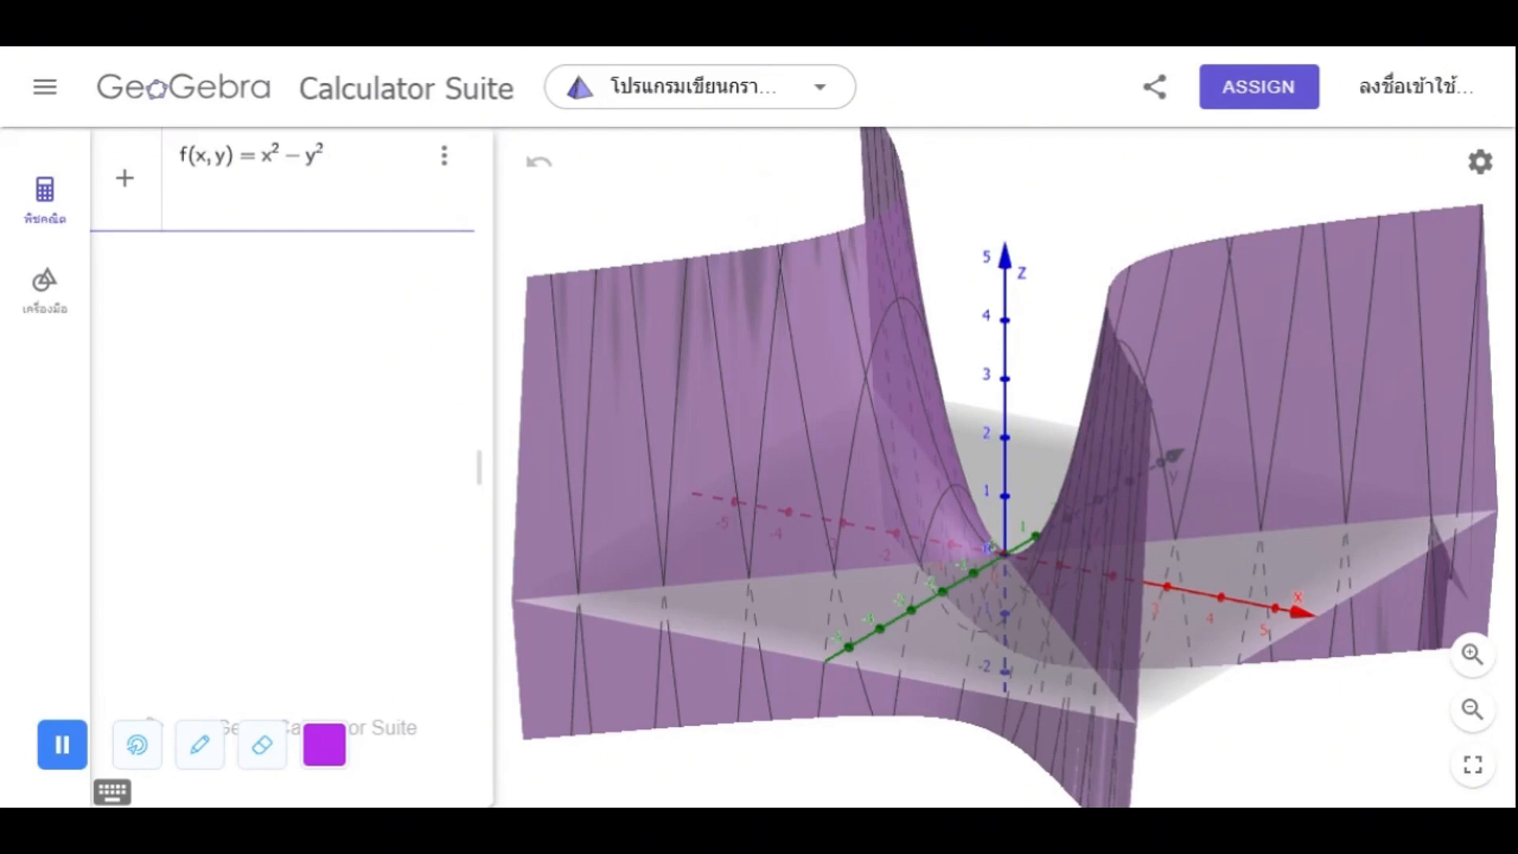
key(Return)
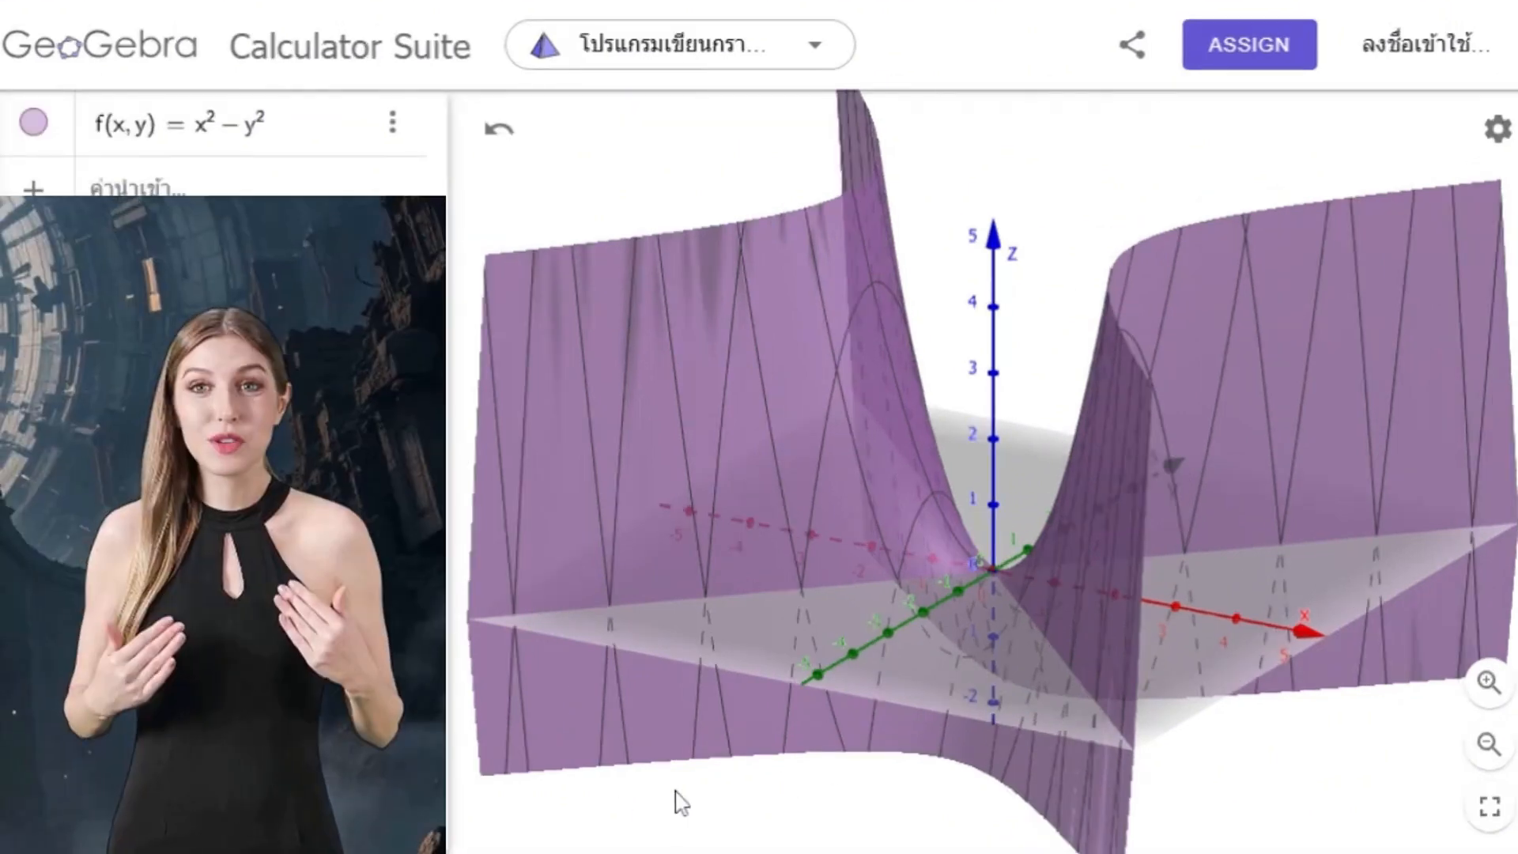
Hide the saddle surface f and add the plane y = a.
drag(505, 729, 736, 760)
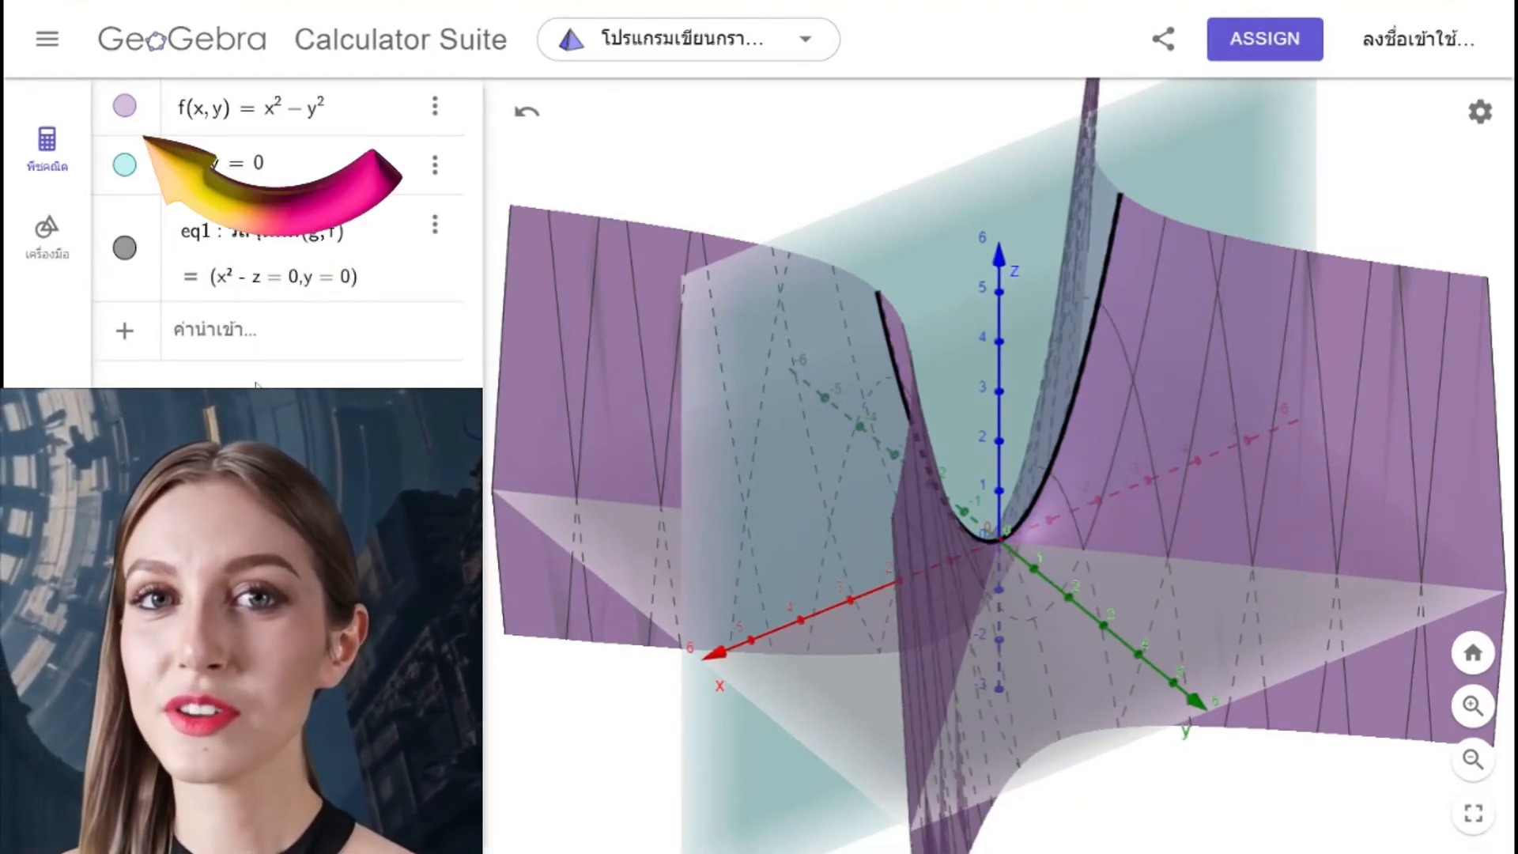
click(124, 105)
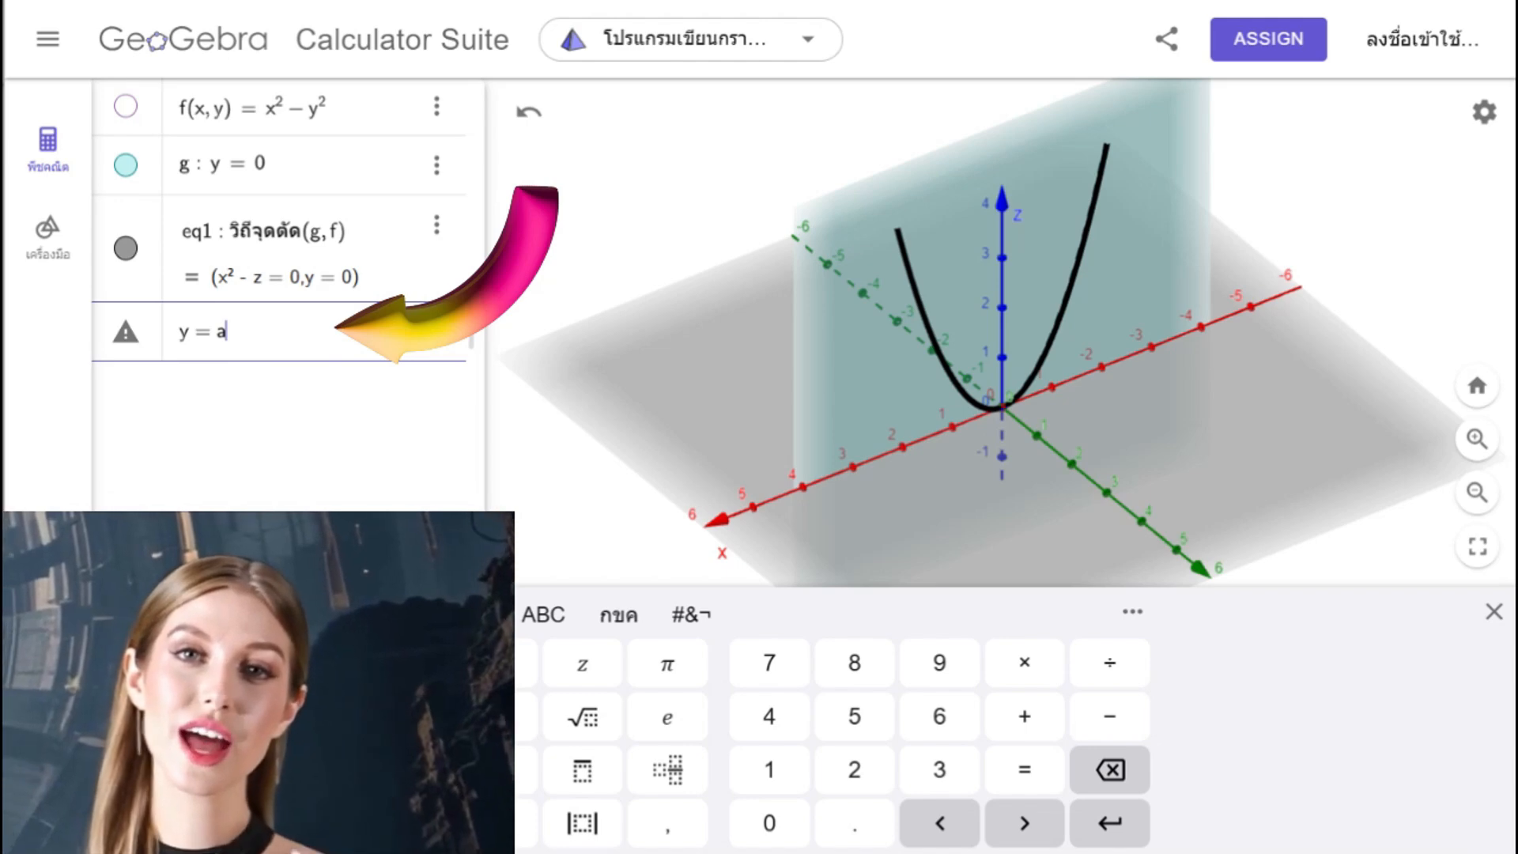
key(Return)
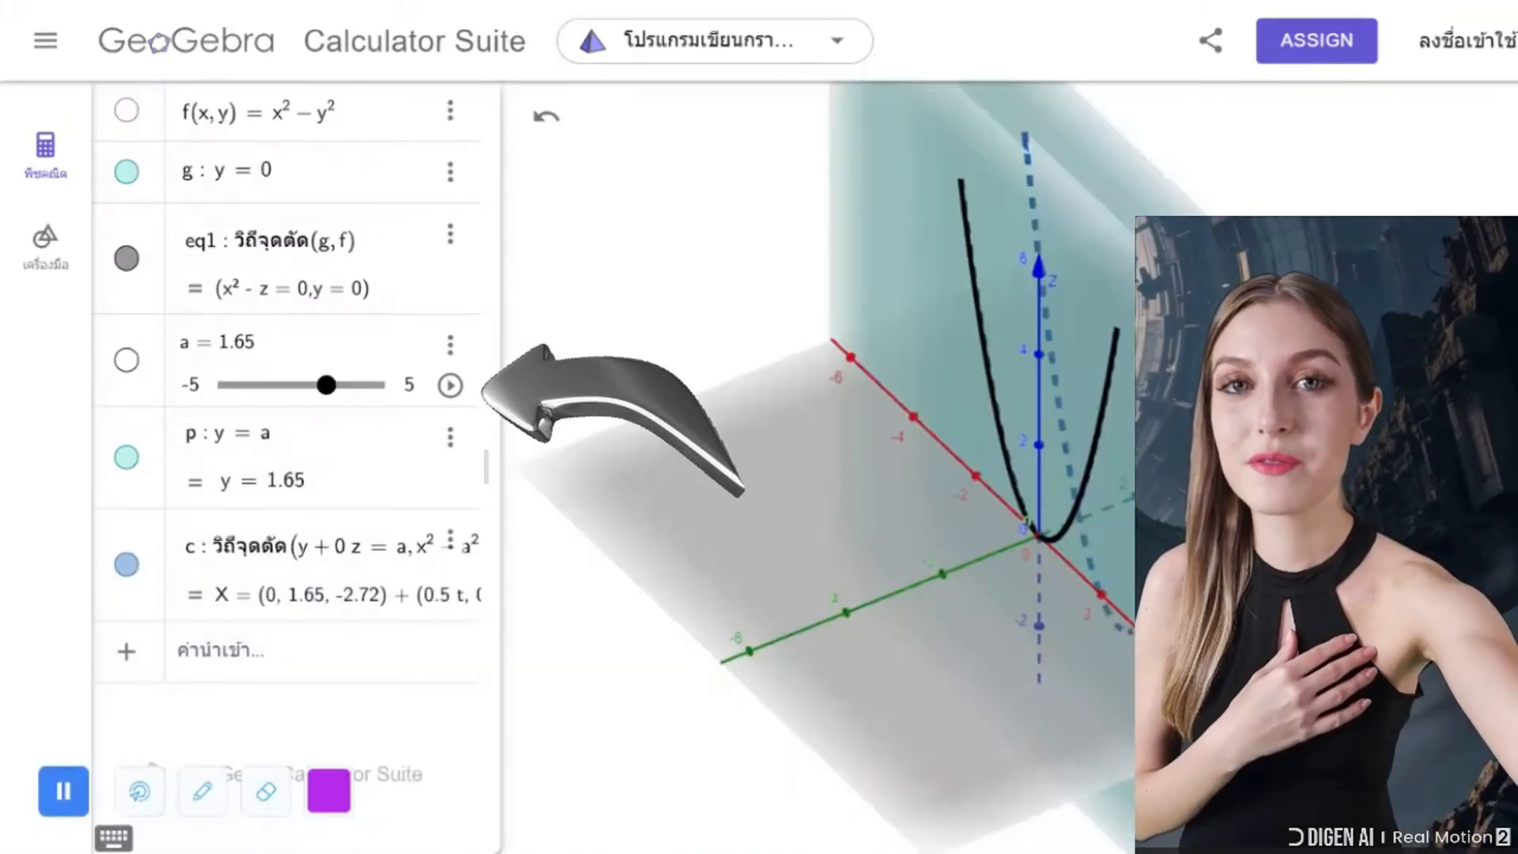
Animate slider a with the surface f hidden, and animate it again after showing the surface.
click(450, 385)
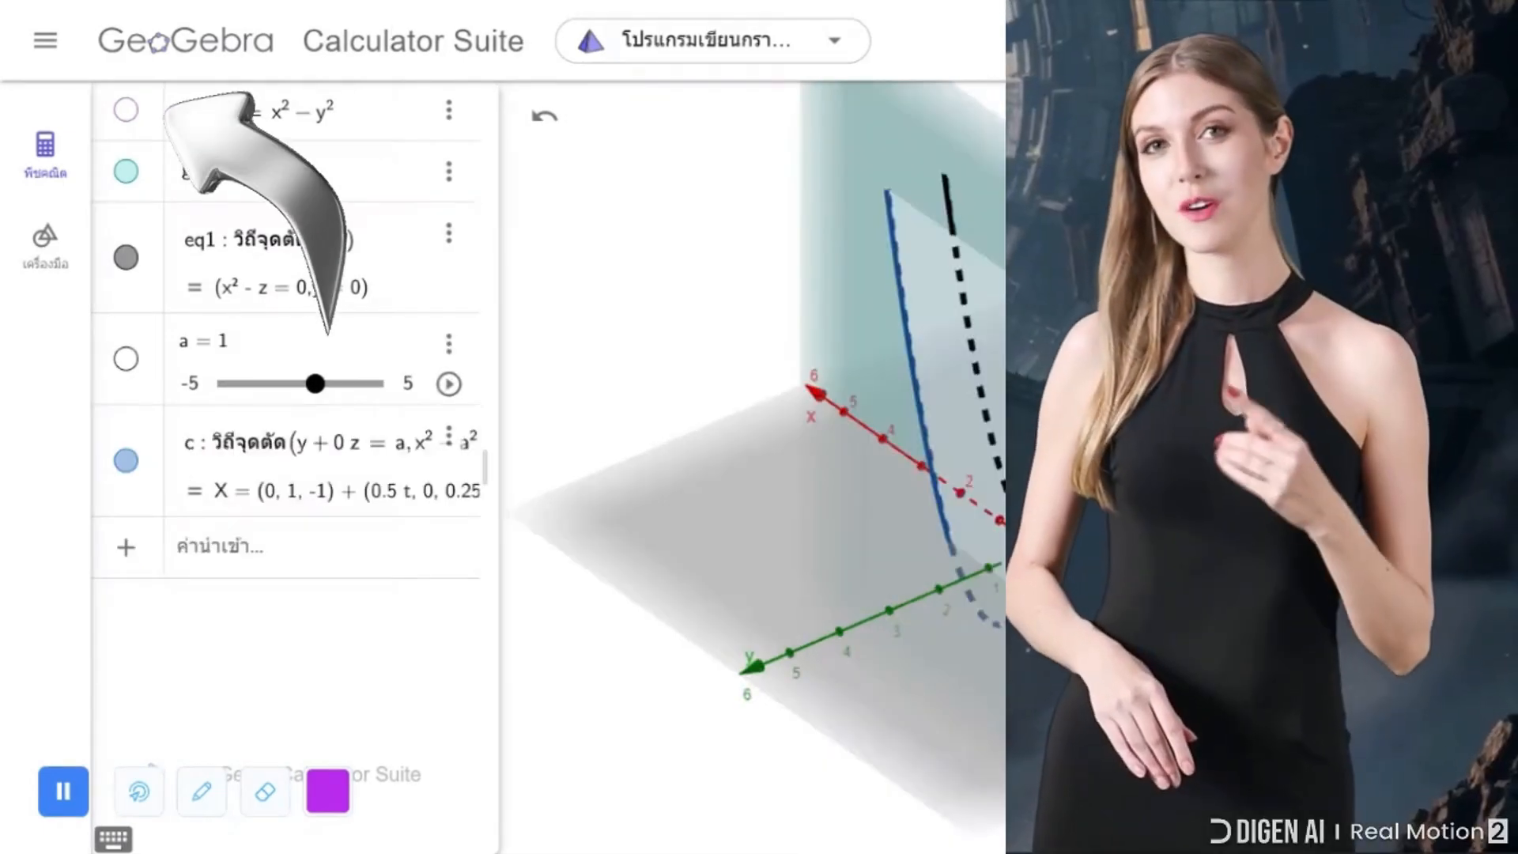
click(126, 110)
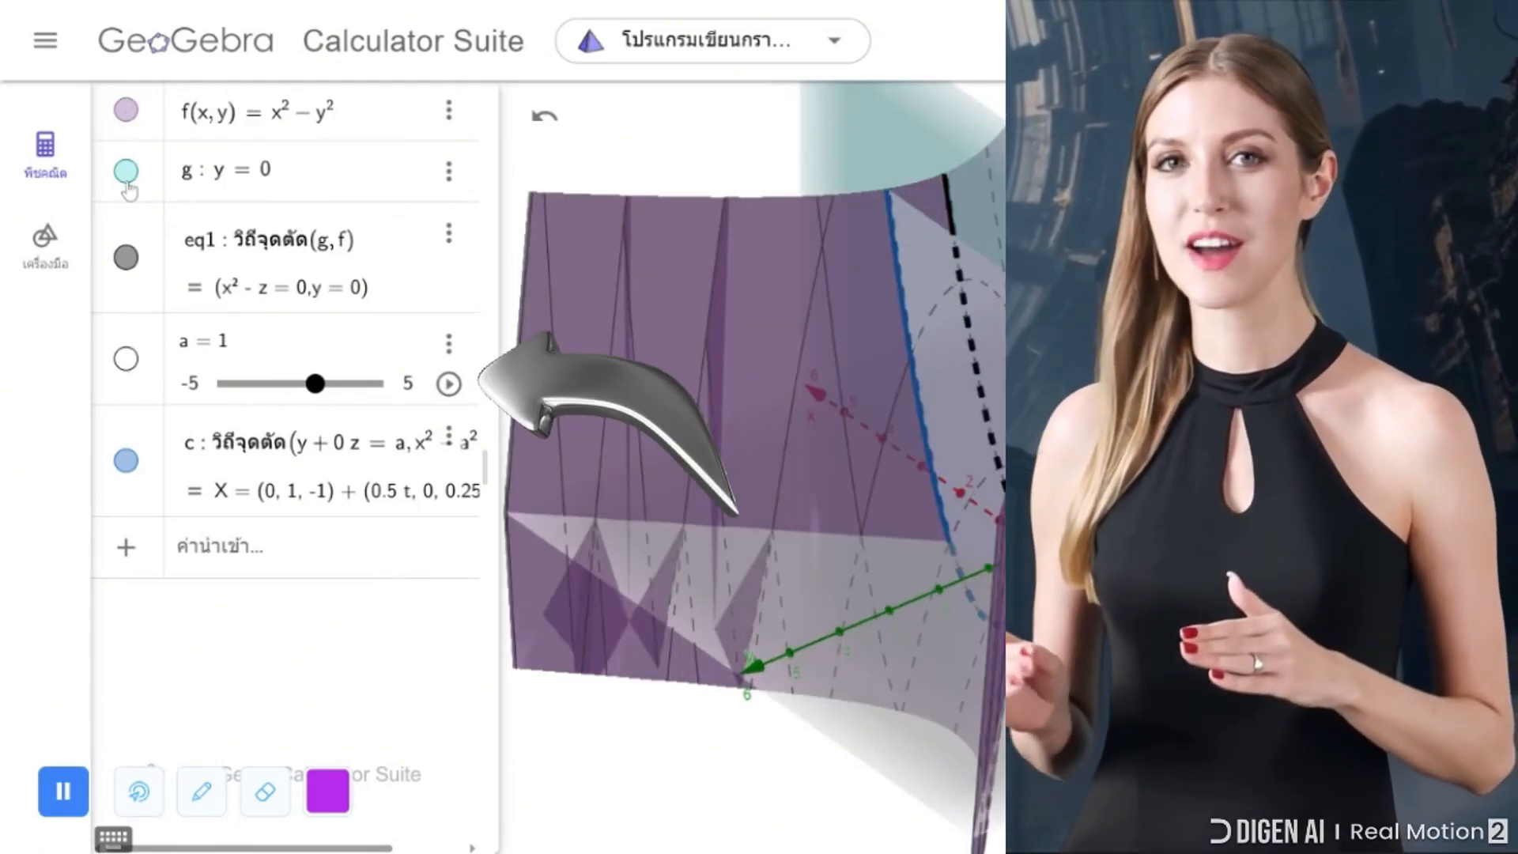
click(448, 384)
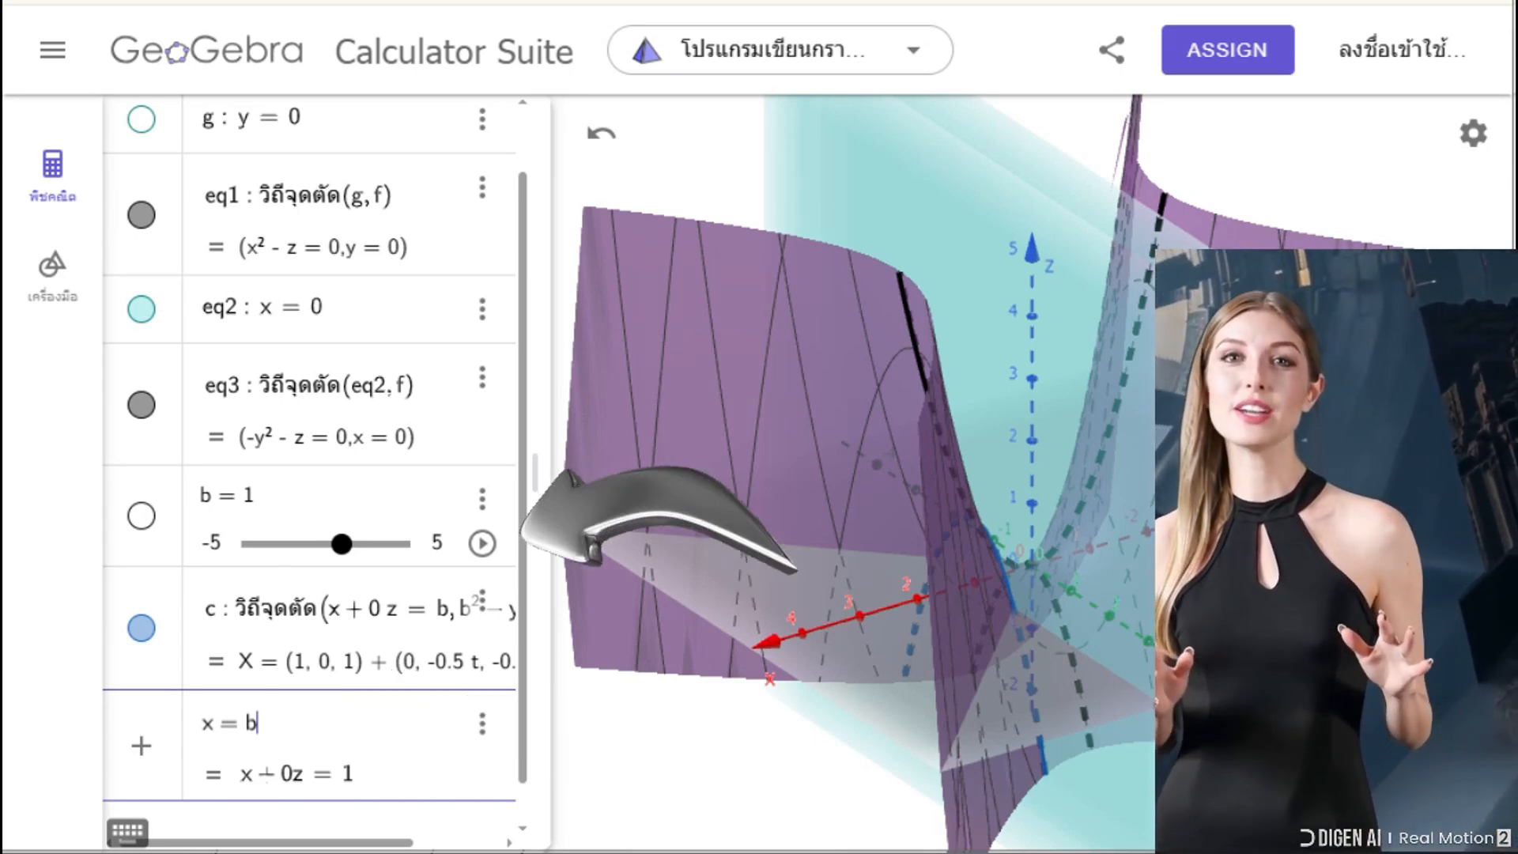
Add the plane x = b and hide the plane x = 0.
key(Return)
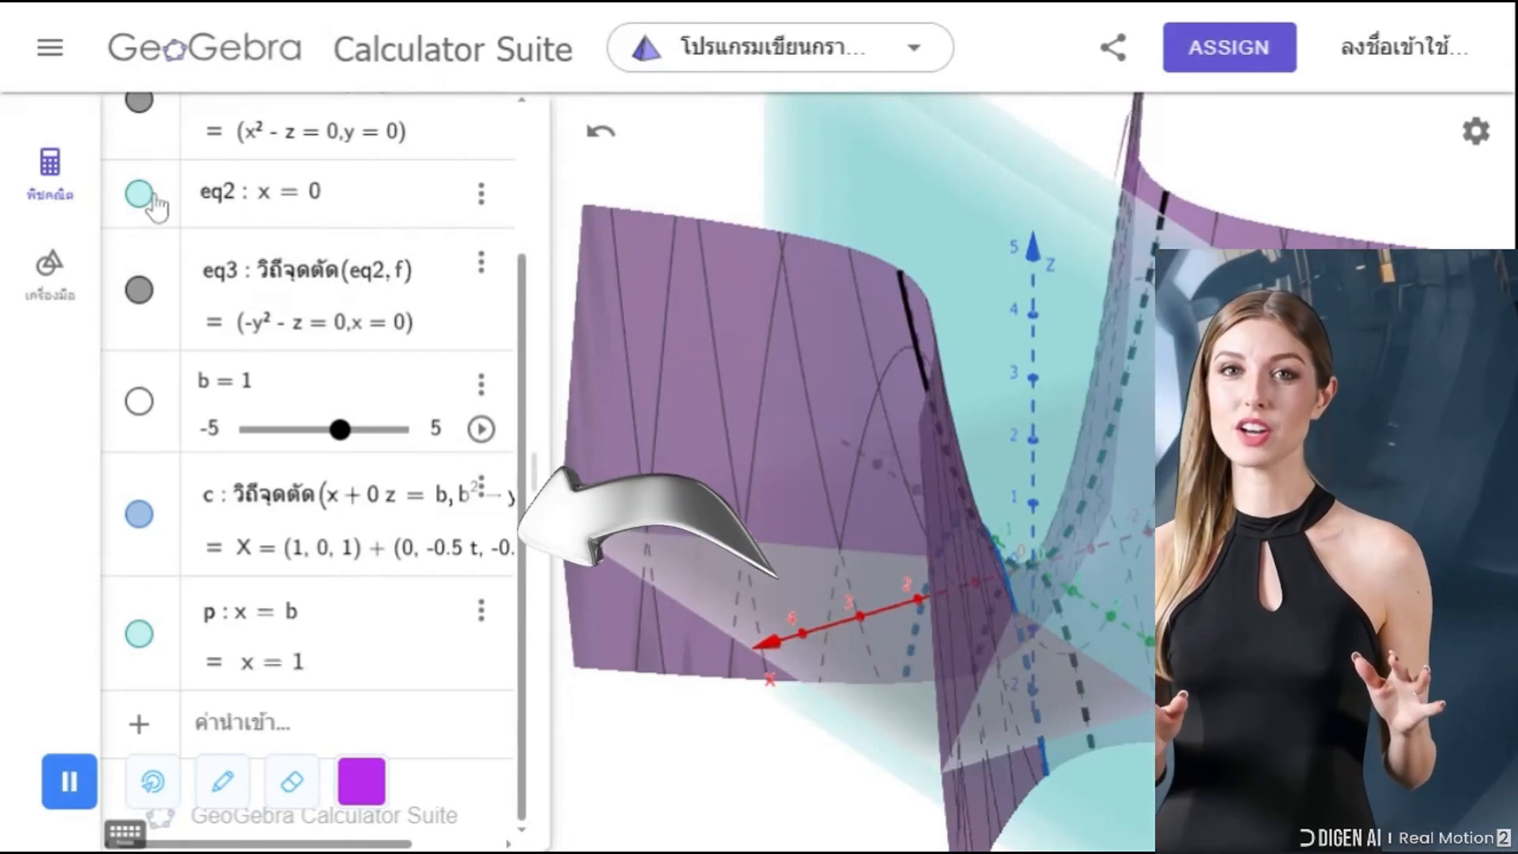
click(141, 193)
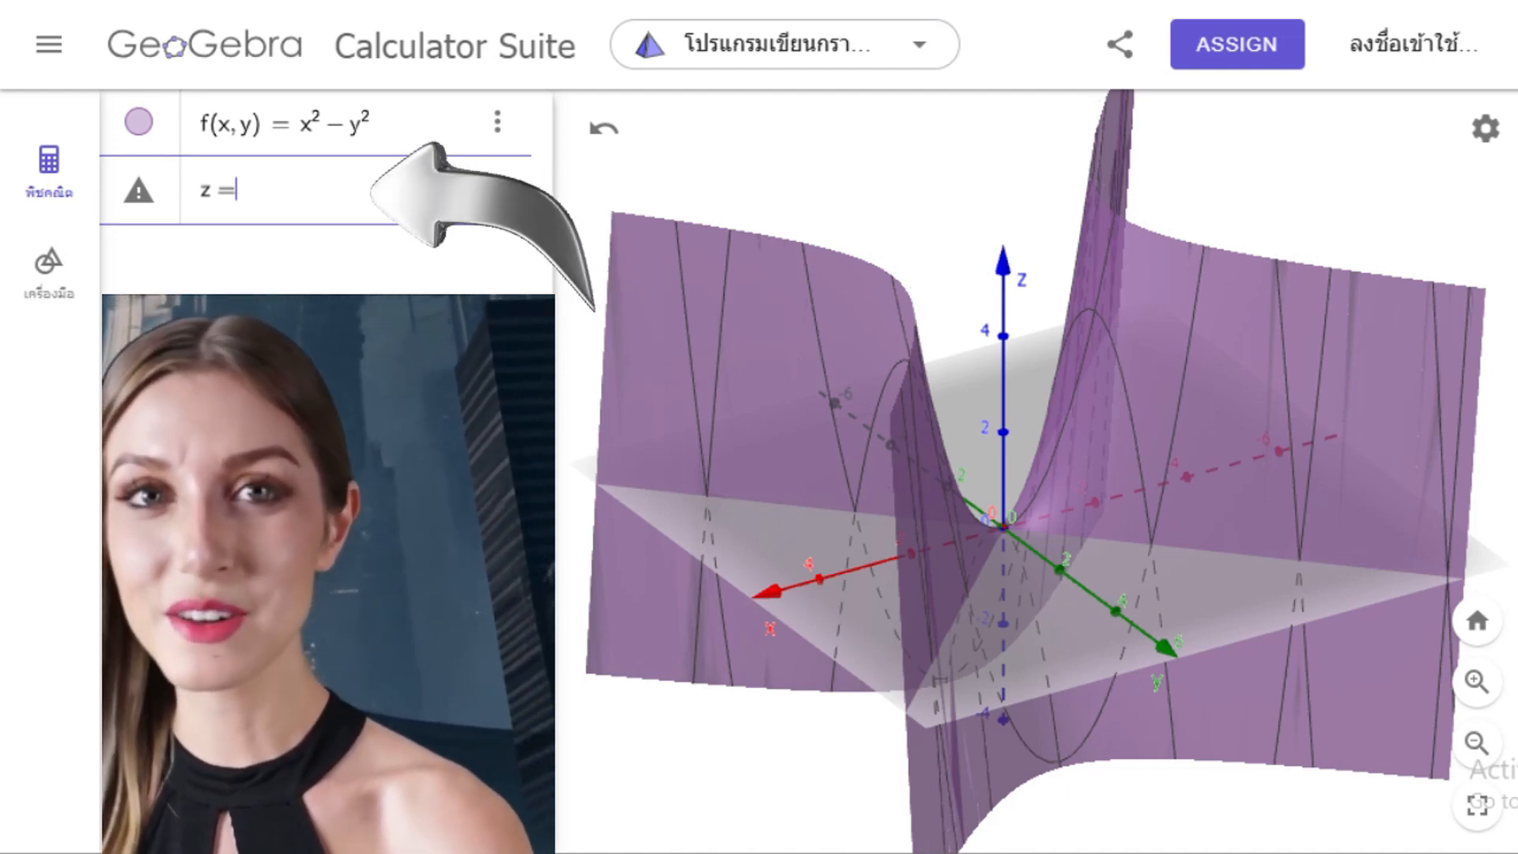
Add the plane z = 0 and view its intersection with the saddle surface from different angles.
text(0)
key(Return)
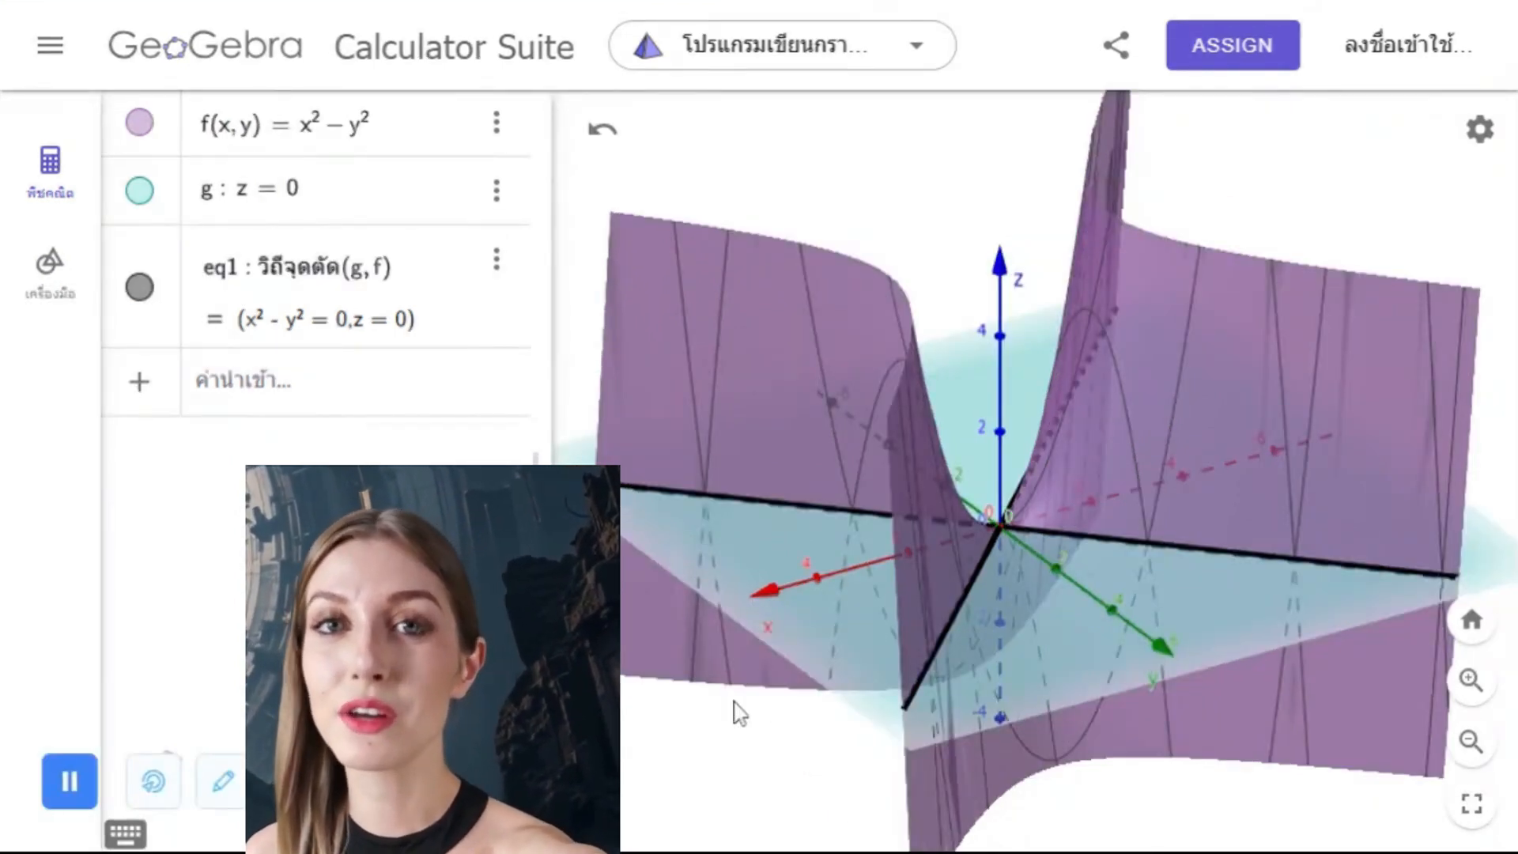
drag(670, 701, 762, 721)
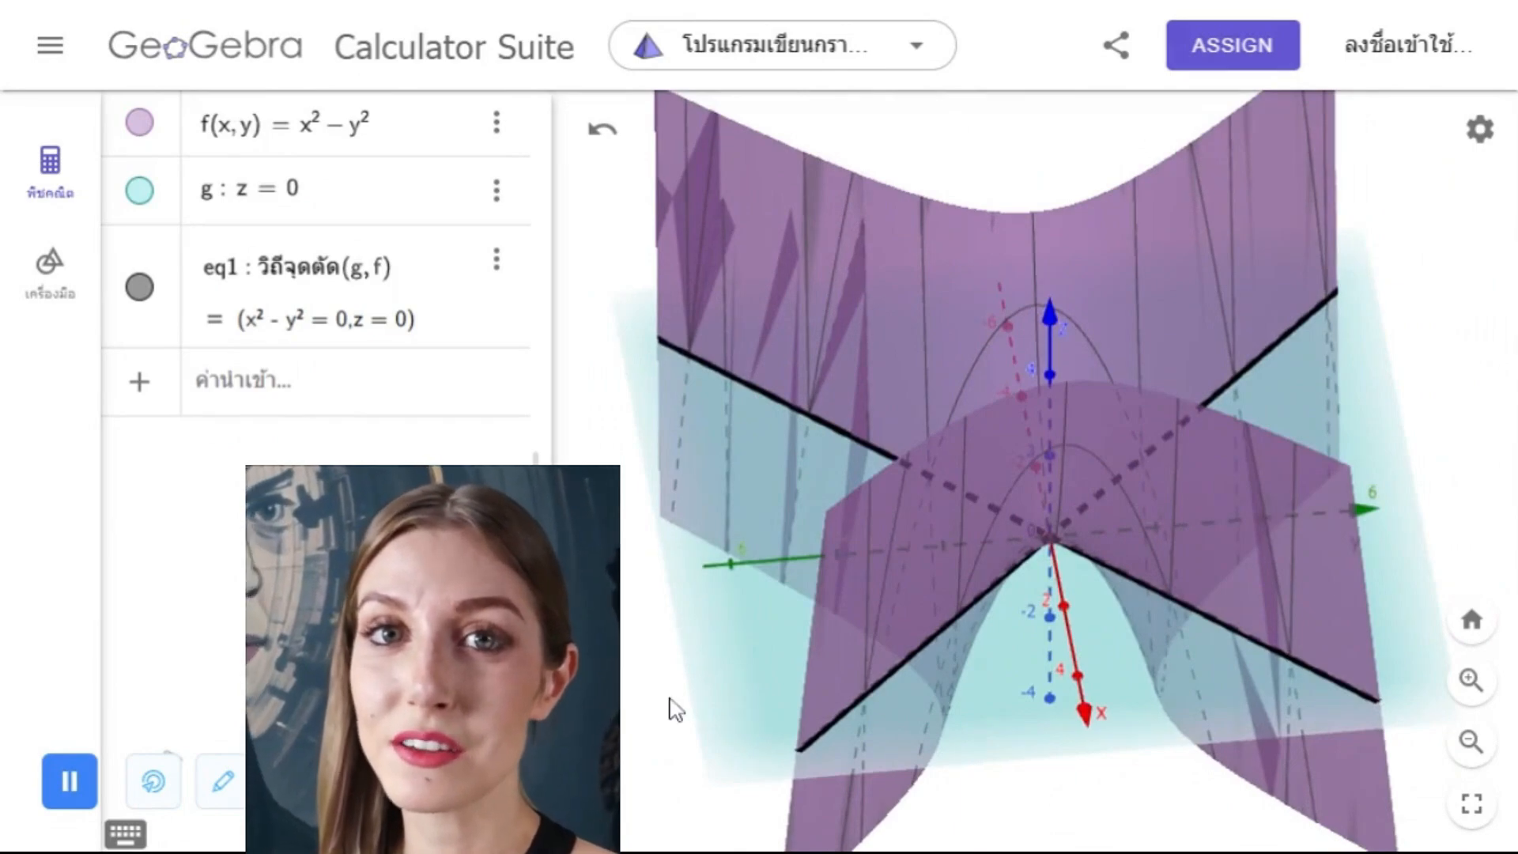
mouse_move(671, 704)
mouse_down()
mouse_move(779, 721)
mouse_move(687, 719)
mouse_up()
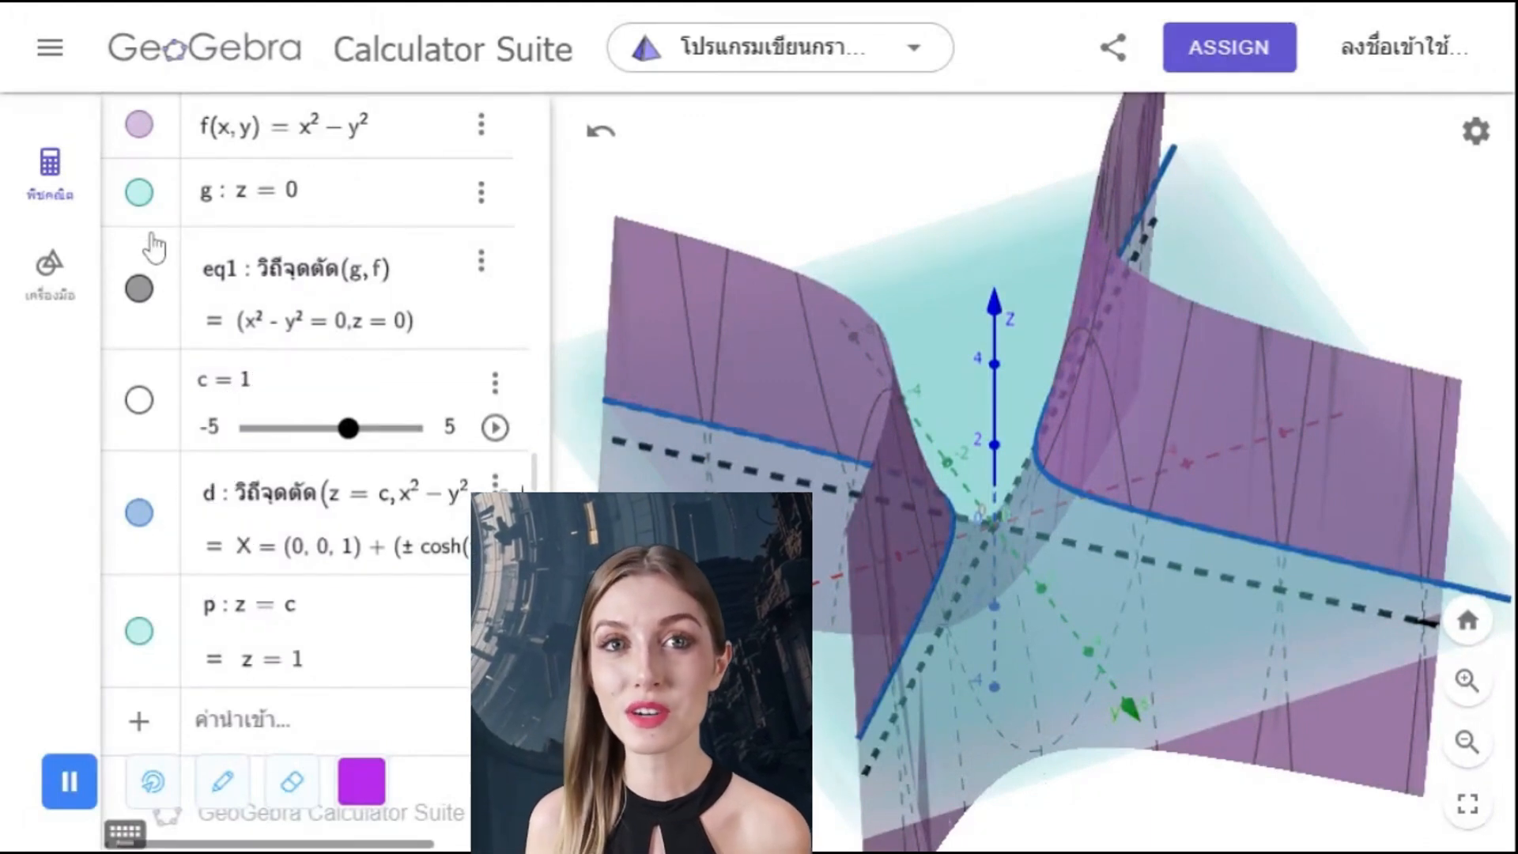
Hide the plane z = 0 and animate sliders c and a to move the horizontal cross-sections z = c and z = a.
click(141, 193)
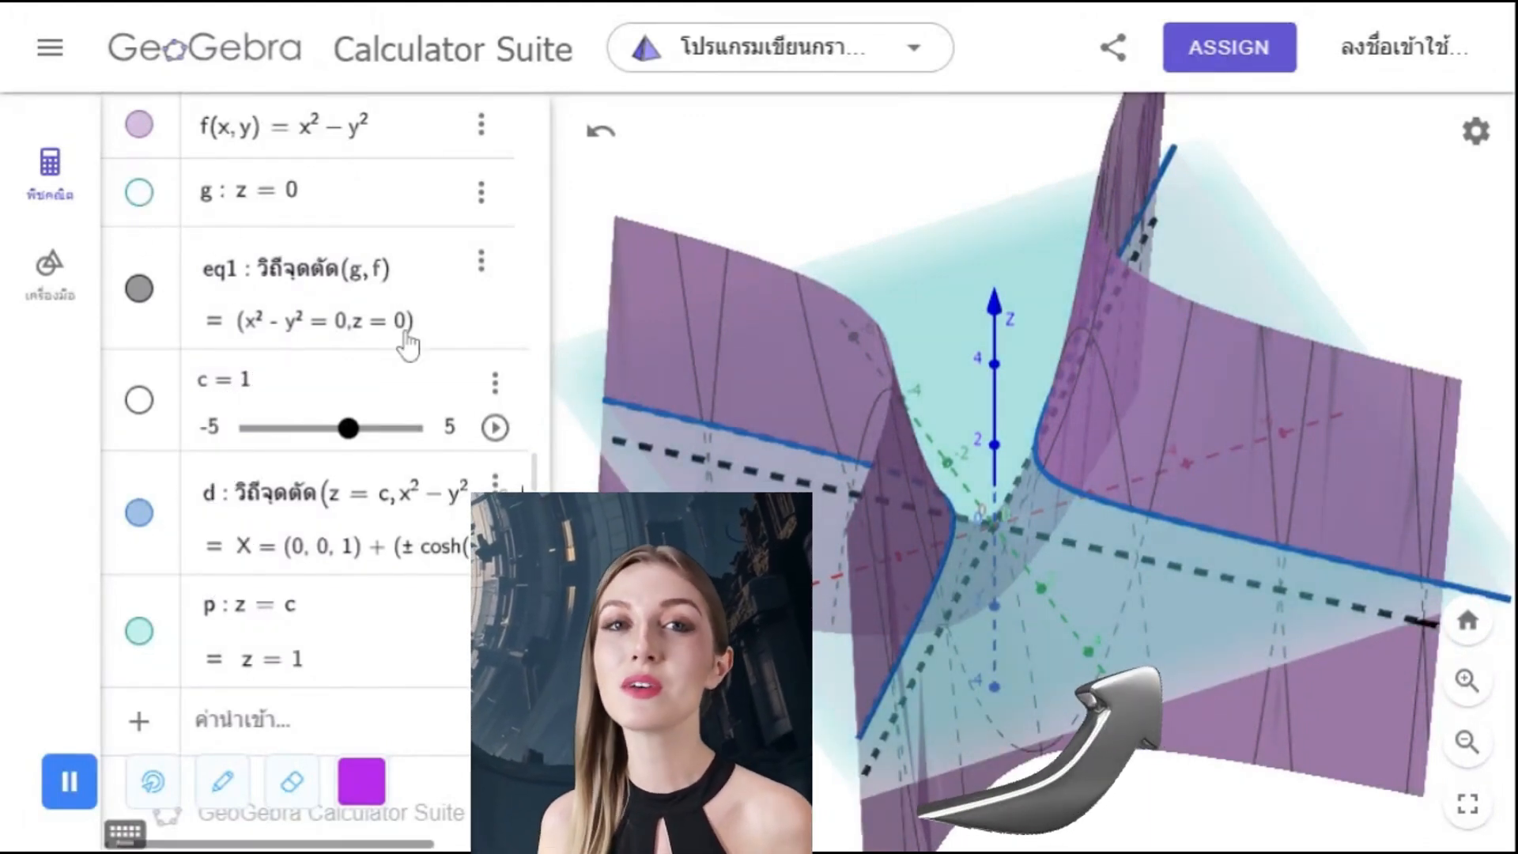
click(498, 432)
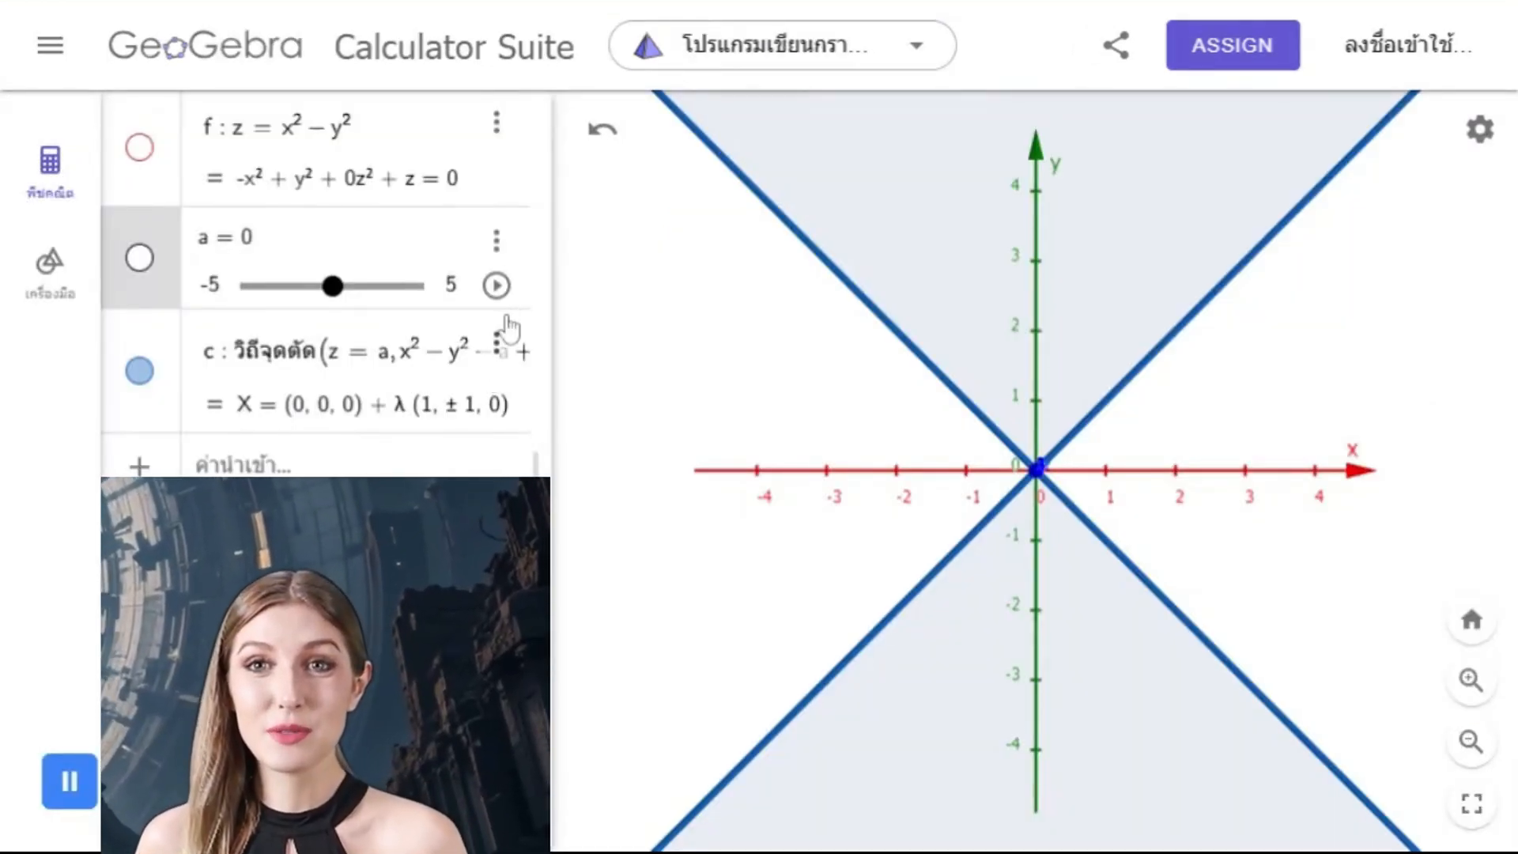
click(496, 286)
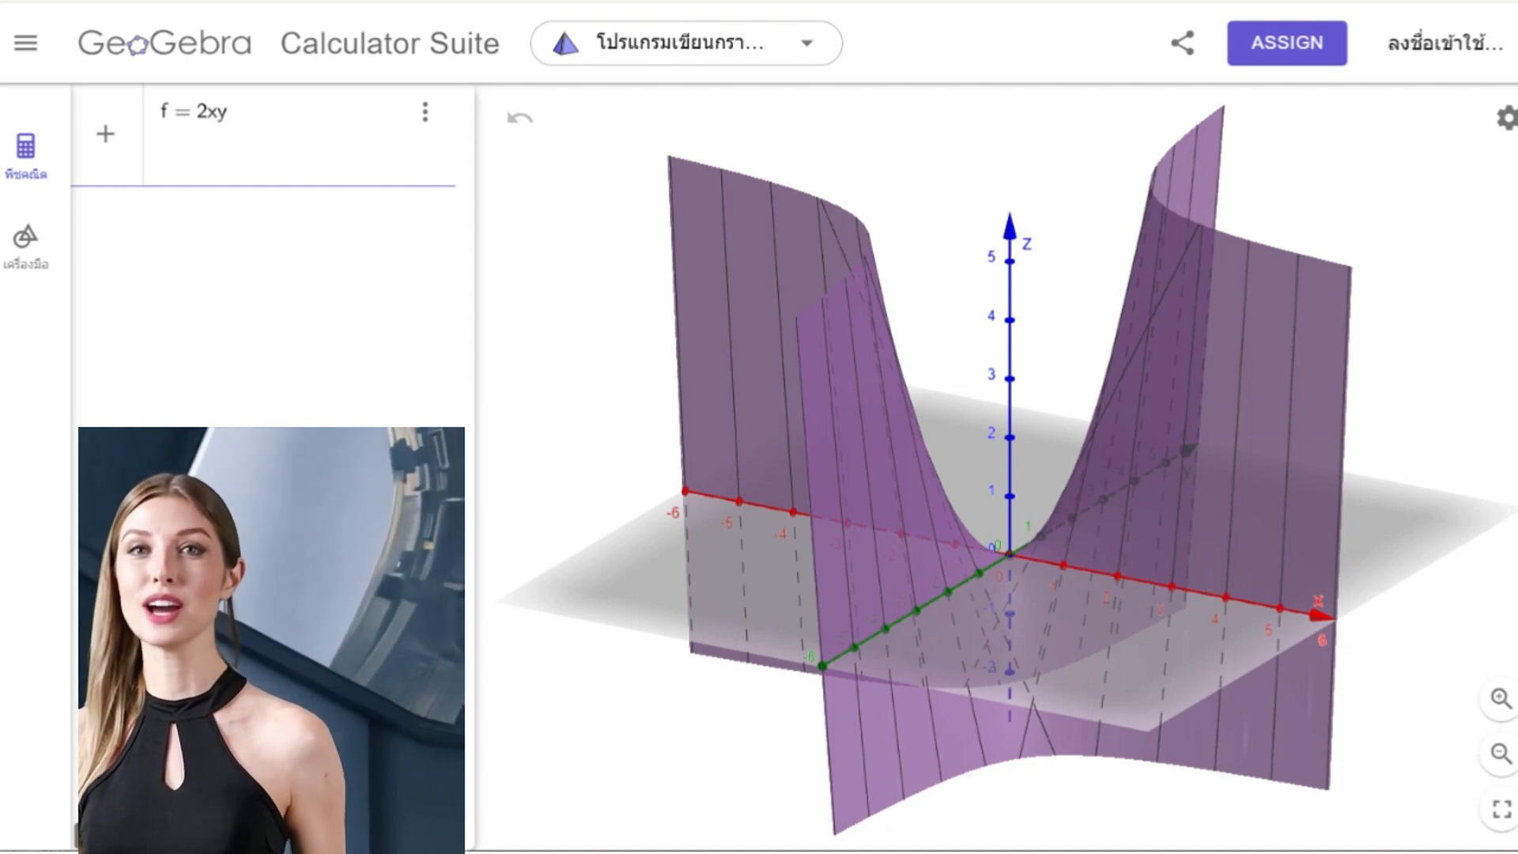
Plot the surface f = 2xy and enter the plane x=0.
key(Return)
text(x=0)
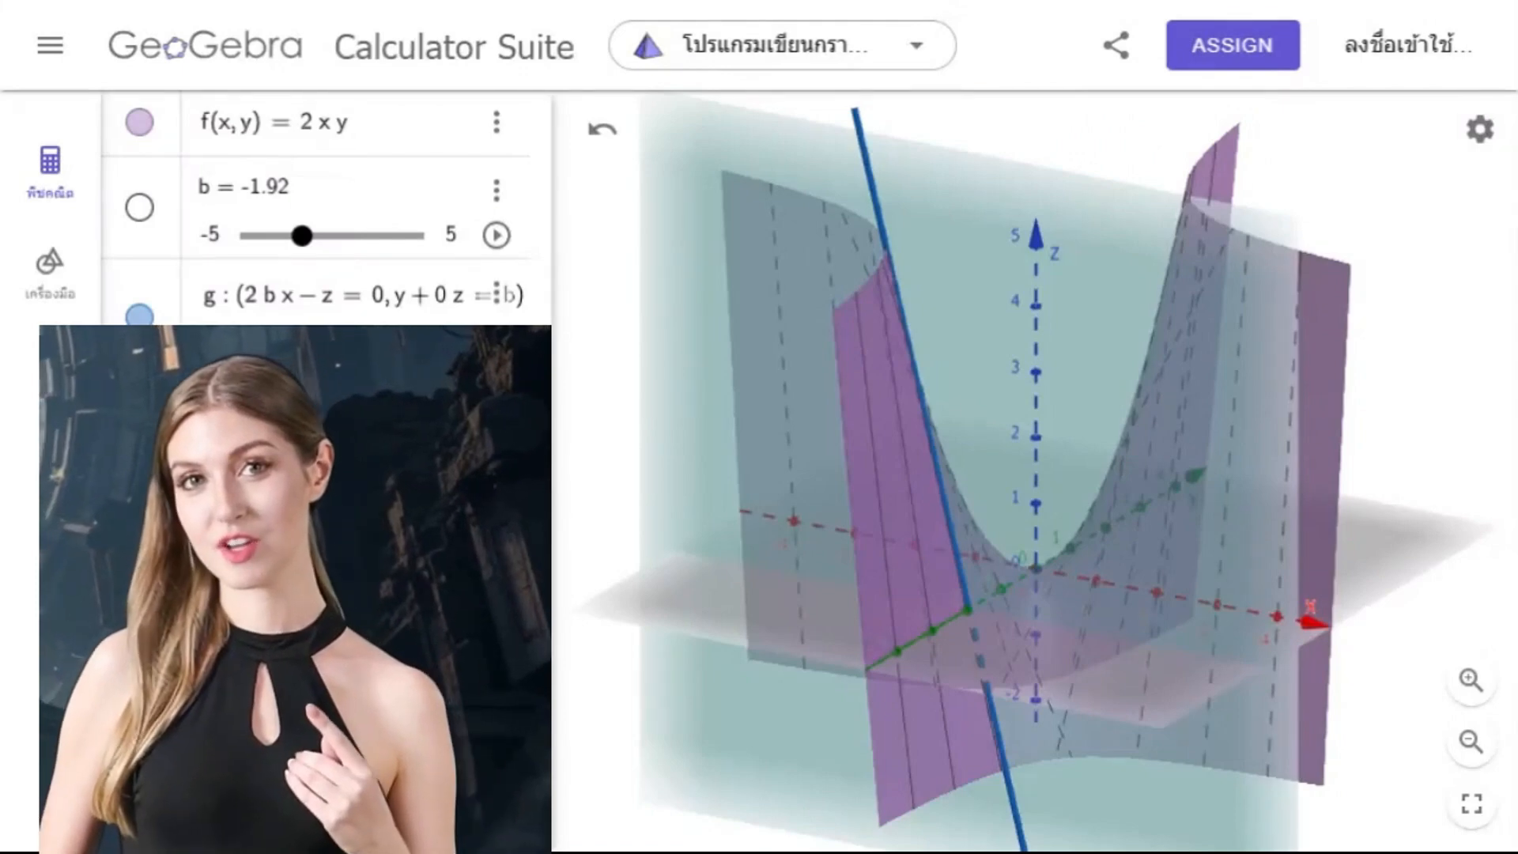
Animate sliders b, c and a in turn to vary the cross-sections y = b and z = c and the plane x cos(a) + y sin(a) = 0.
click(496, 235)
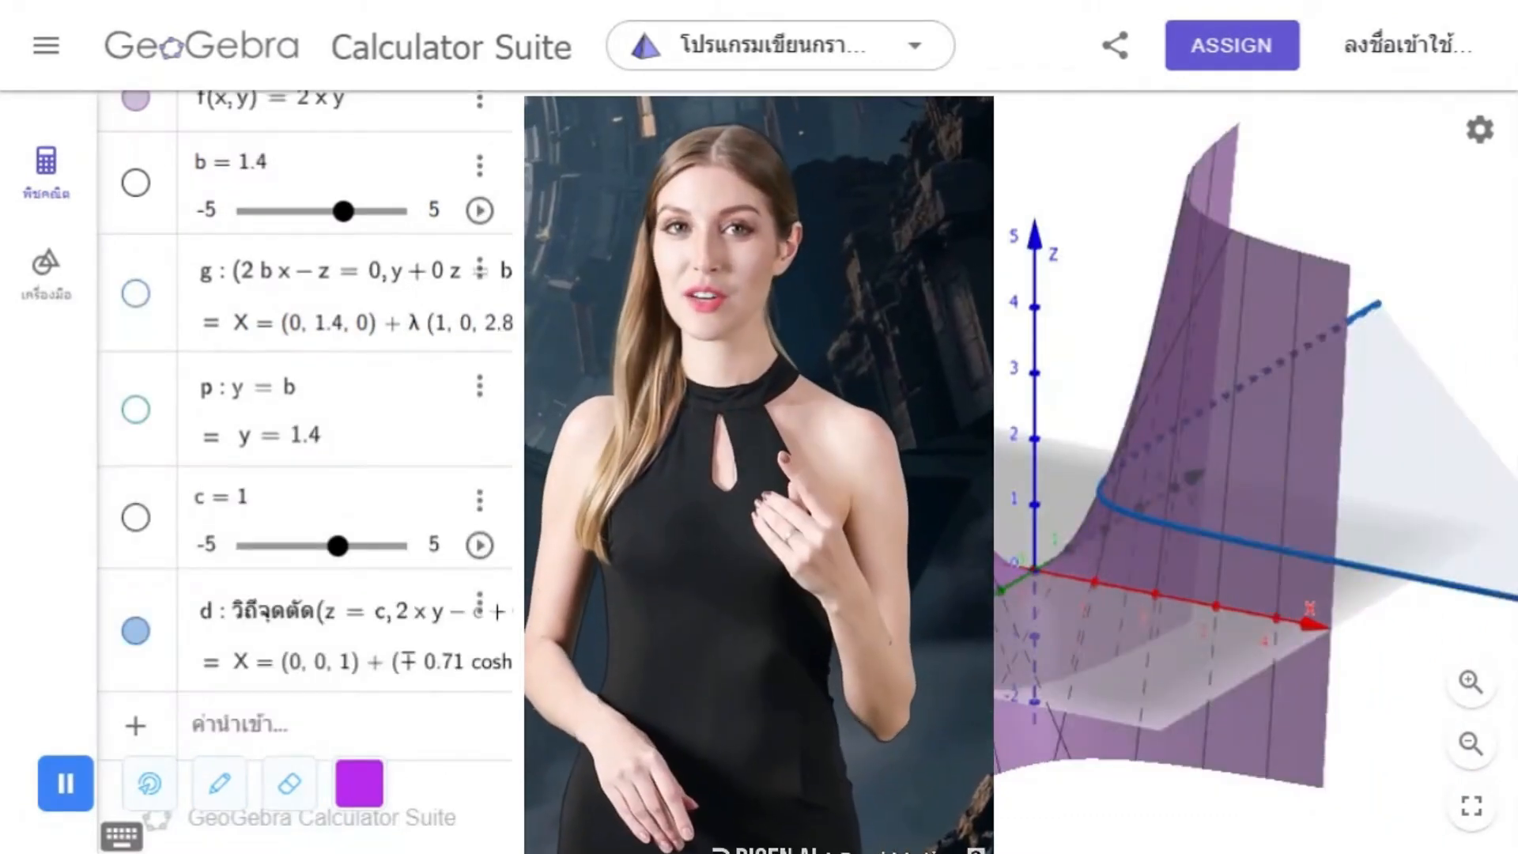
click(479, 545)
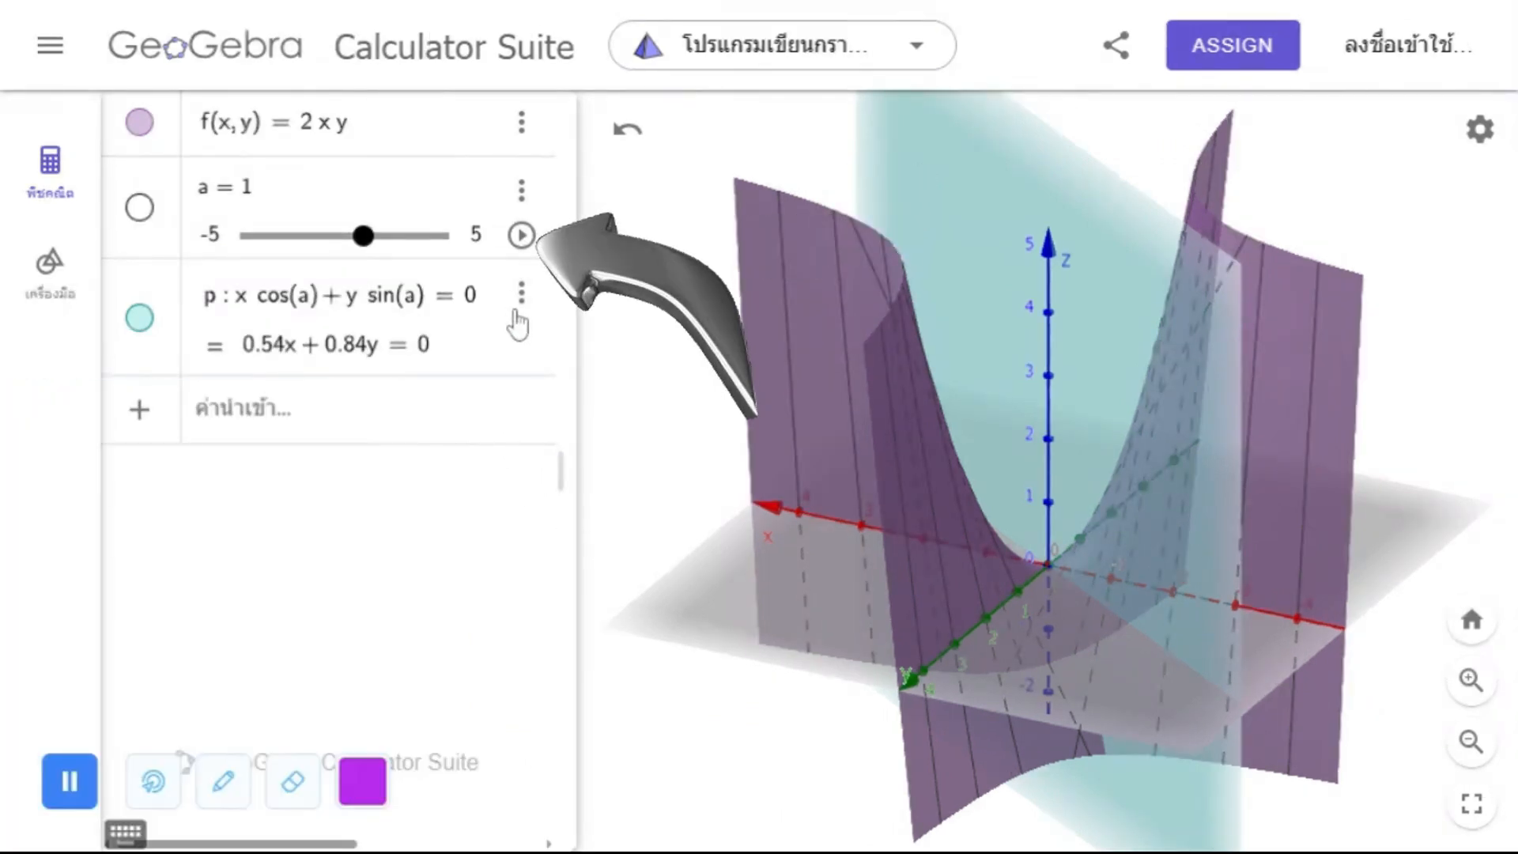
click(521, 236)
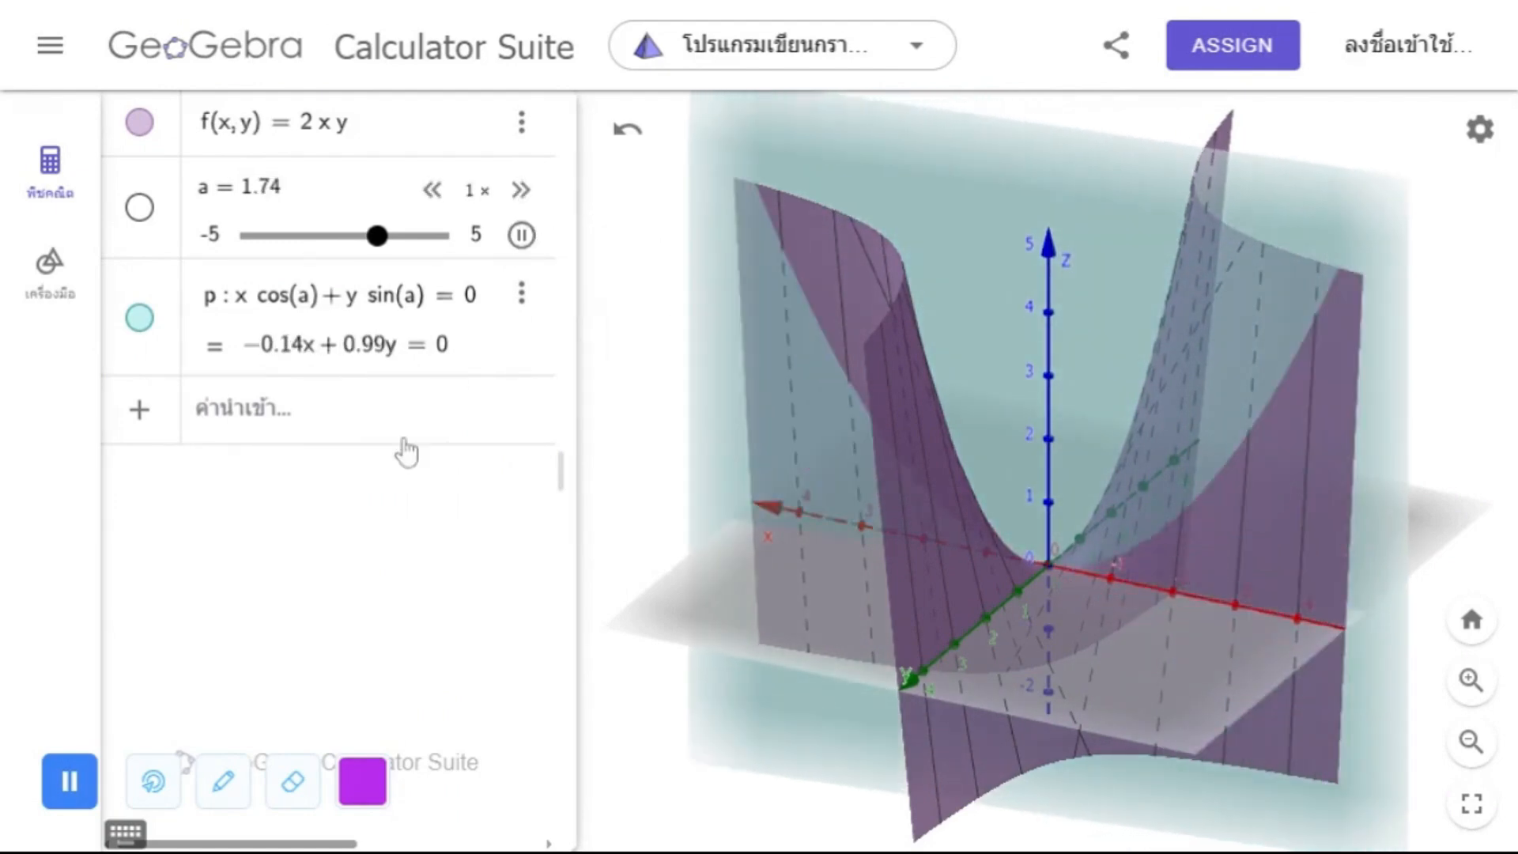